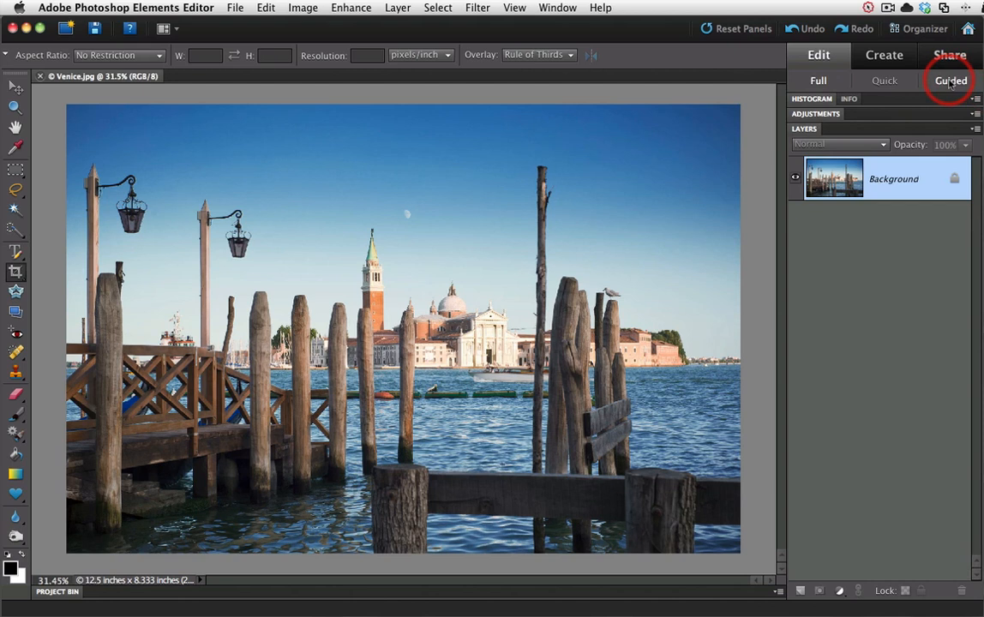
Open the Action Player in Guided edit mode with the APE-Borders-Textures action set.
left_click(951, 80)
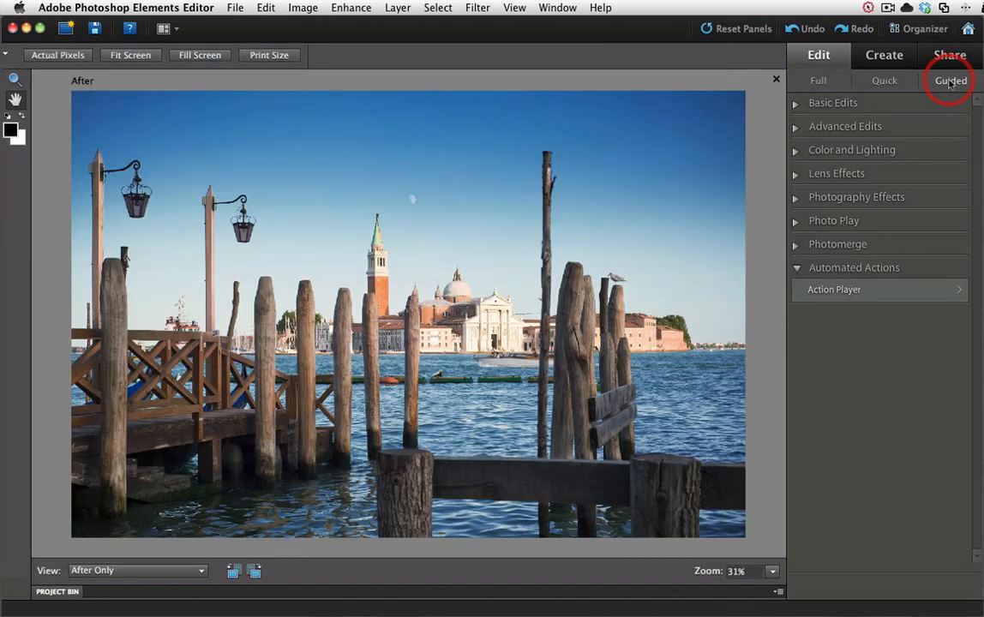
left_click(828, 296)
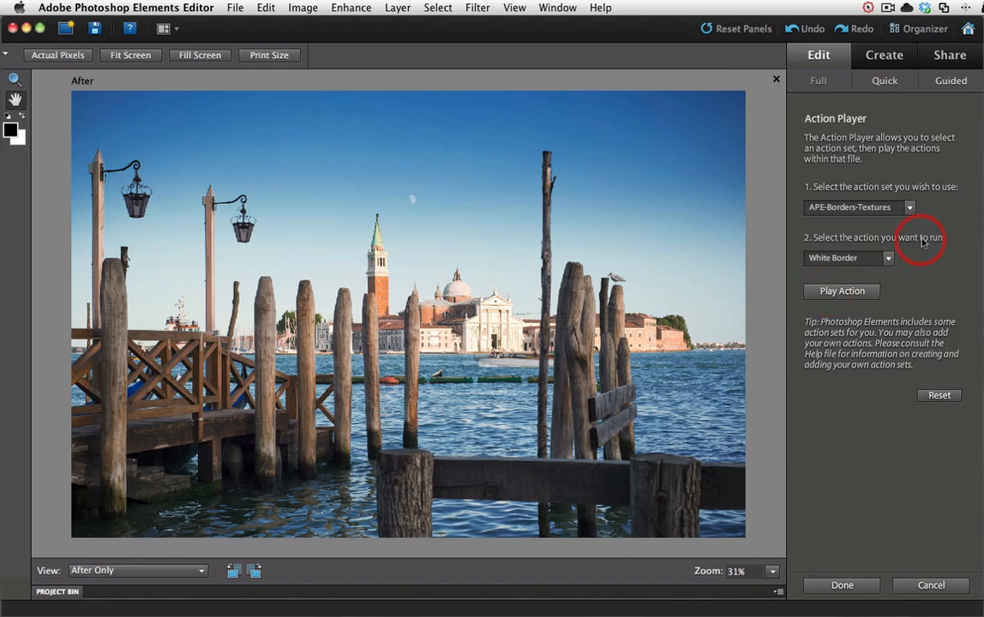
left_click(910, 208)
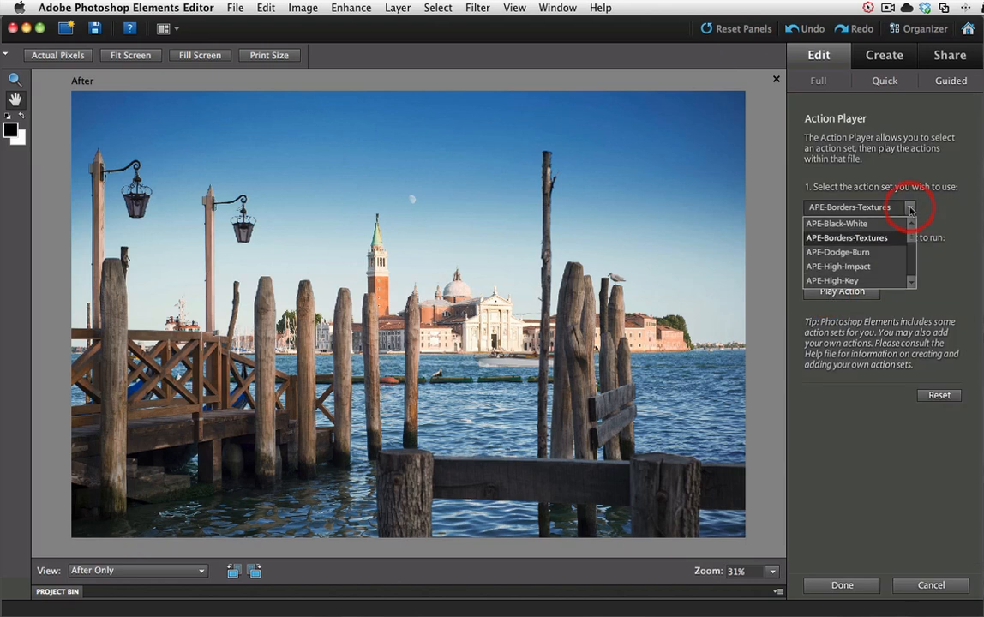
left_click(871, 241)
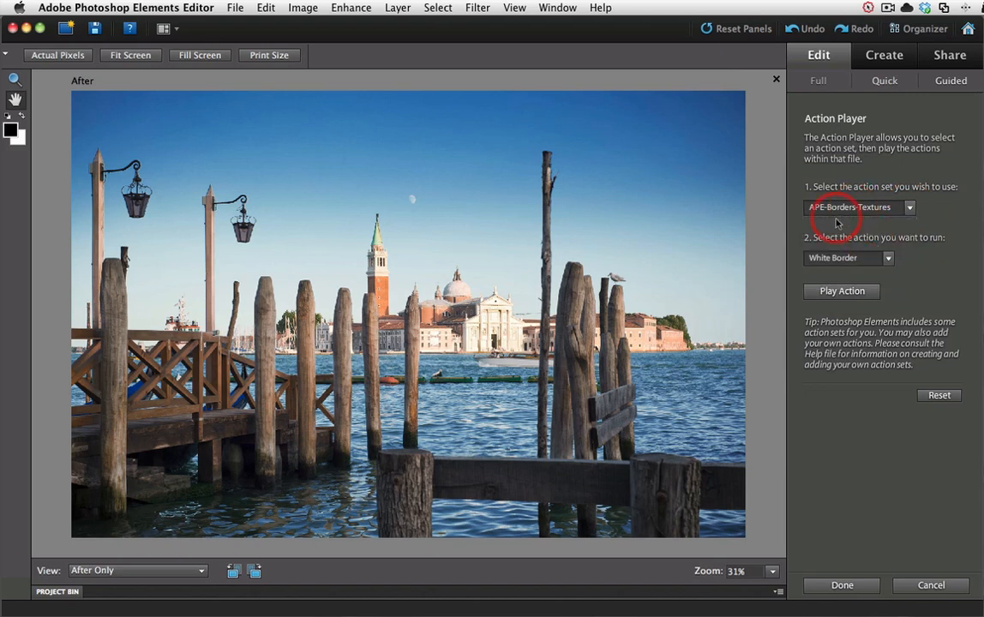
Run the Grain-Subtle action on the Venice photo.
left_click(888, 259)
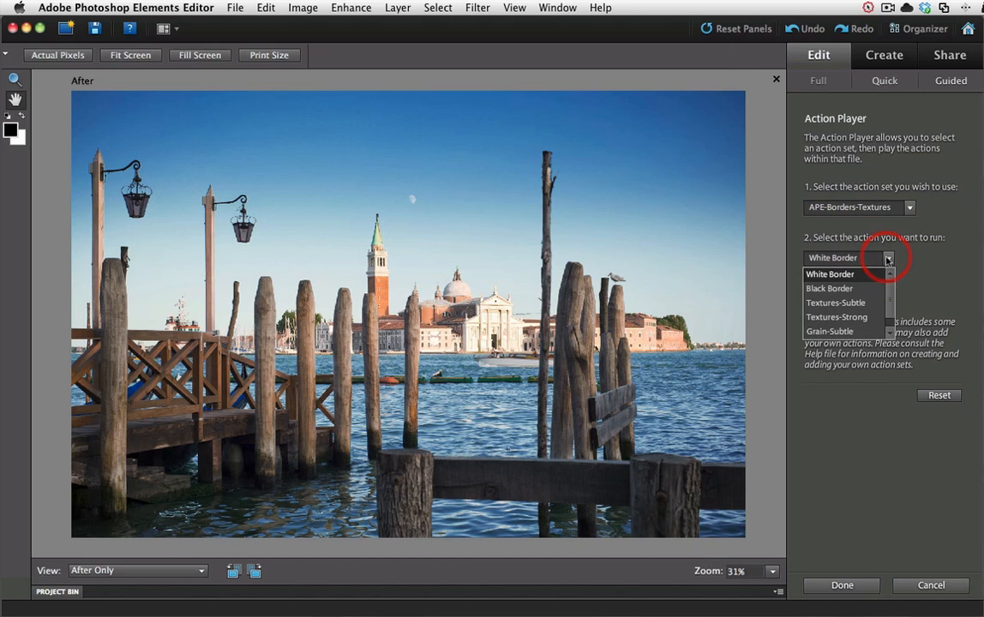
left_click_drag(890, 290, 843, 321)
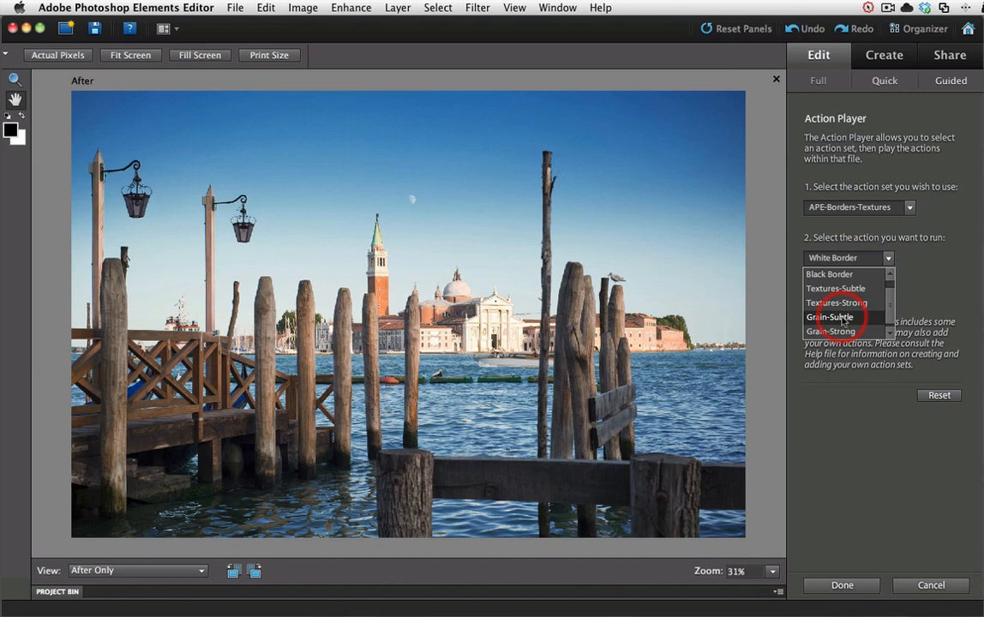
left_click_drag(842, 321, 841, 322)
left_click(836, 292)
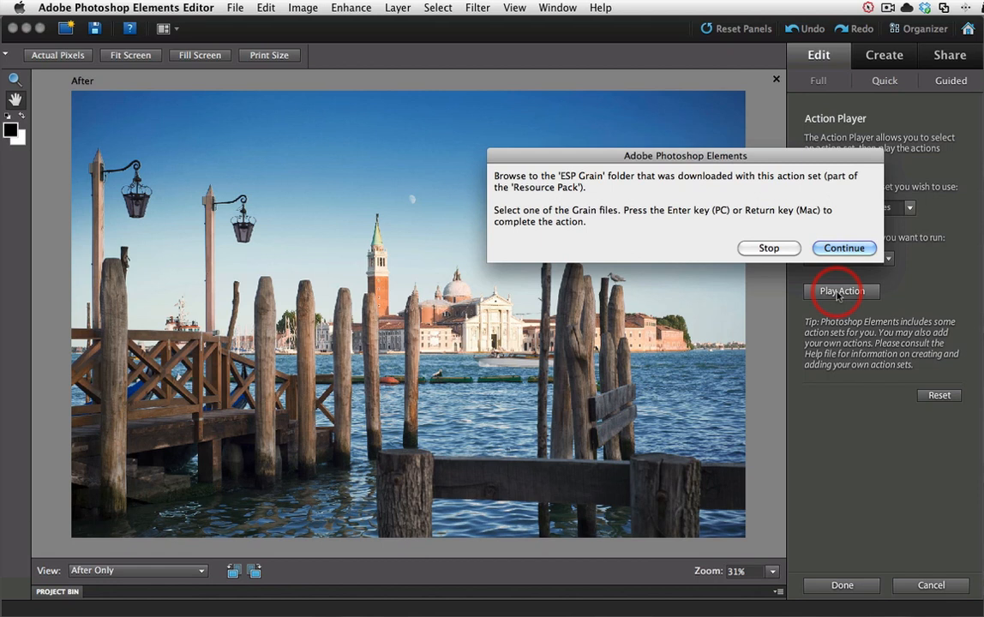
Place Grain-L.jpg from the Horizontal folder of ESP-Grain in Resource-Pack, commit it over the photo and finish the grain action.
left_click(852, 252)
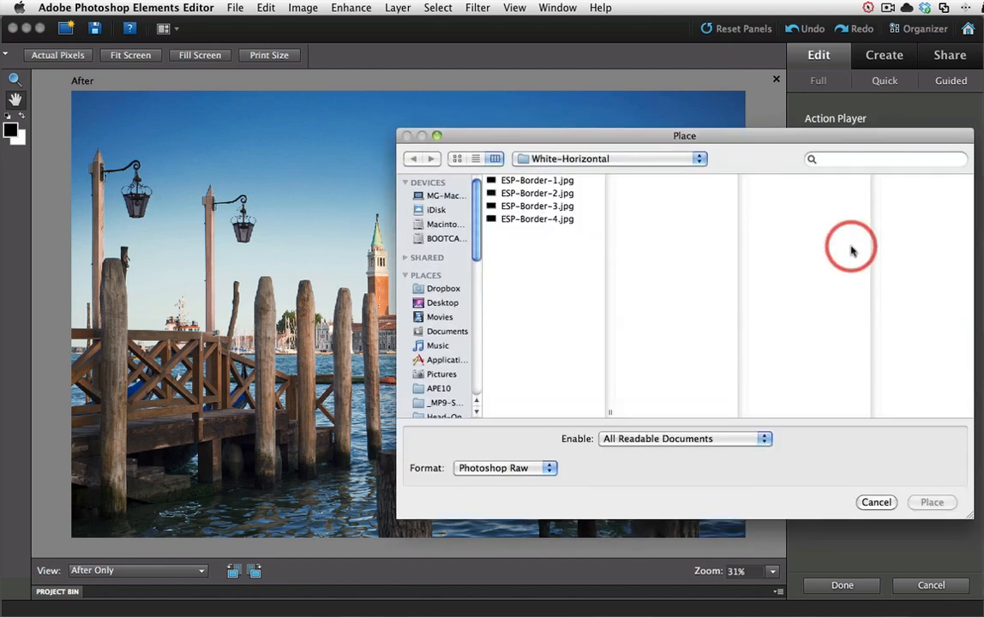
left_click(697, 198)
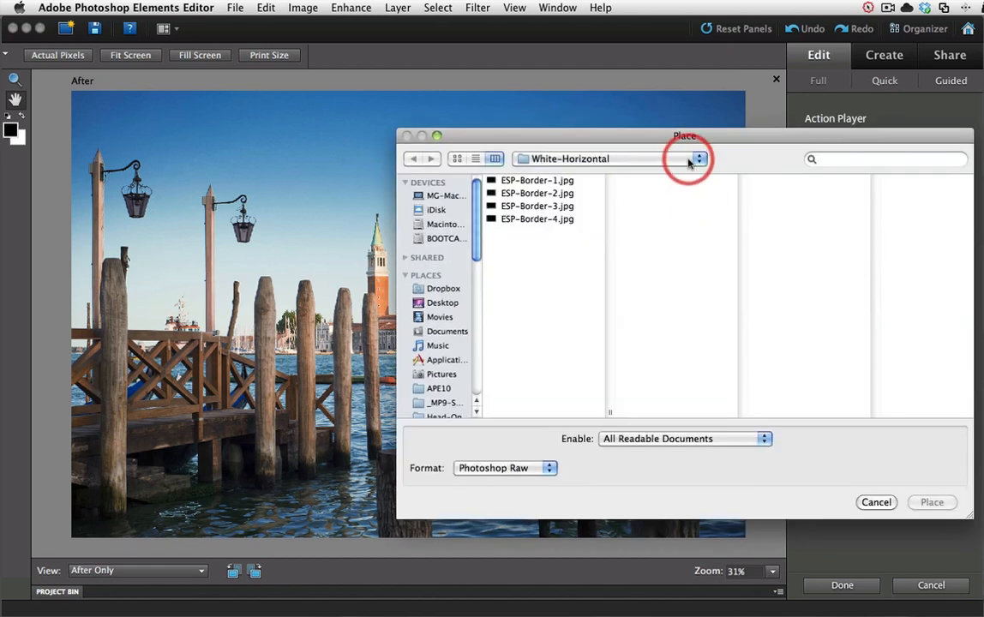
left_click(690, 161)
left_click(605, 190)
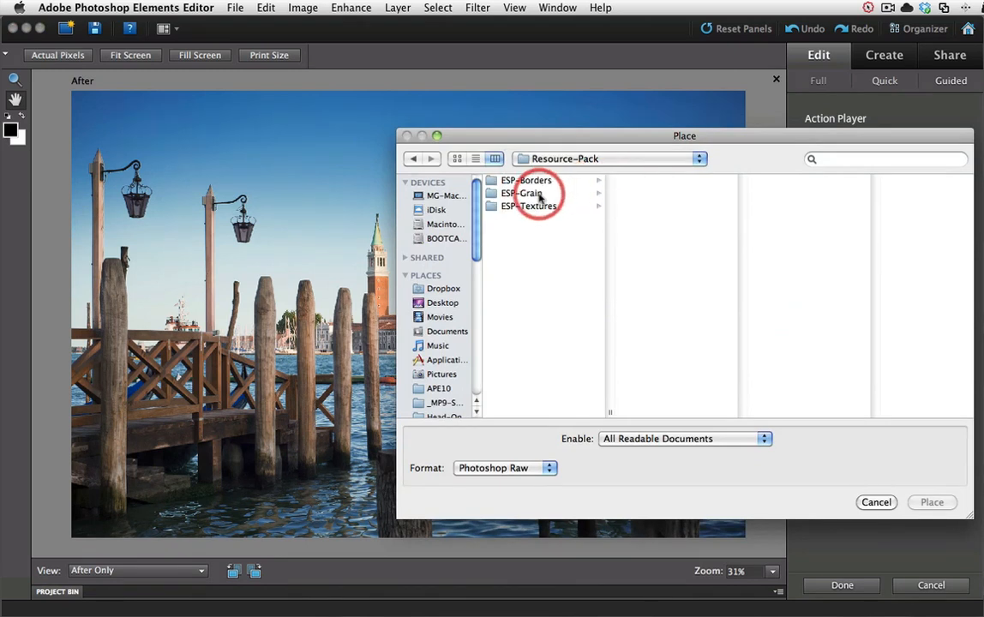
left_click(540, 195)
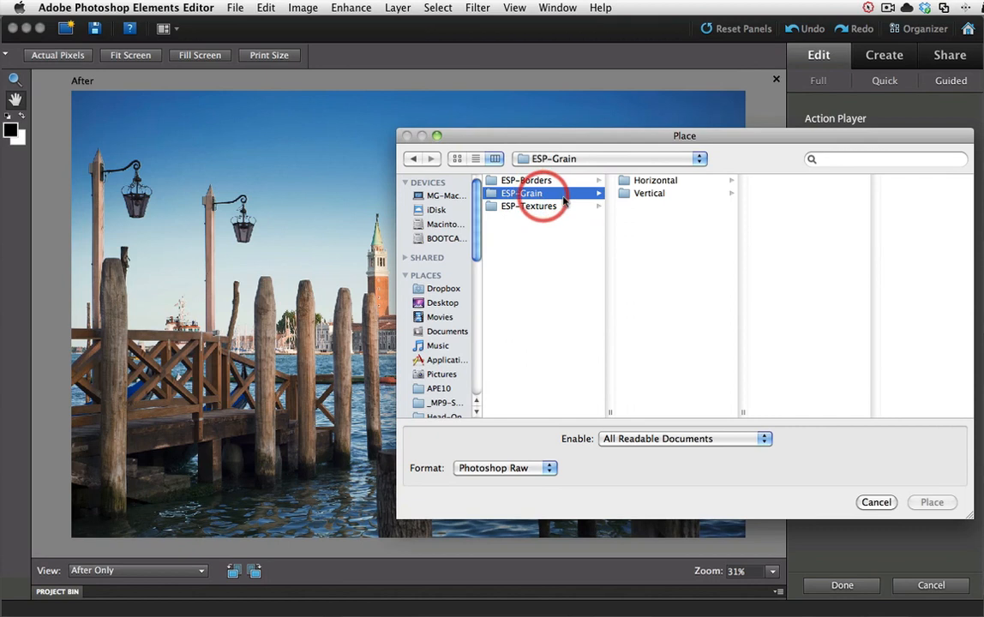
left_click(659, 184)
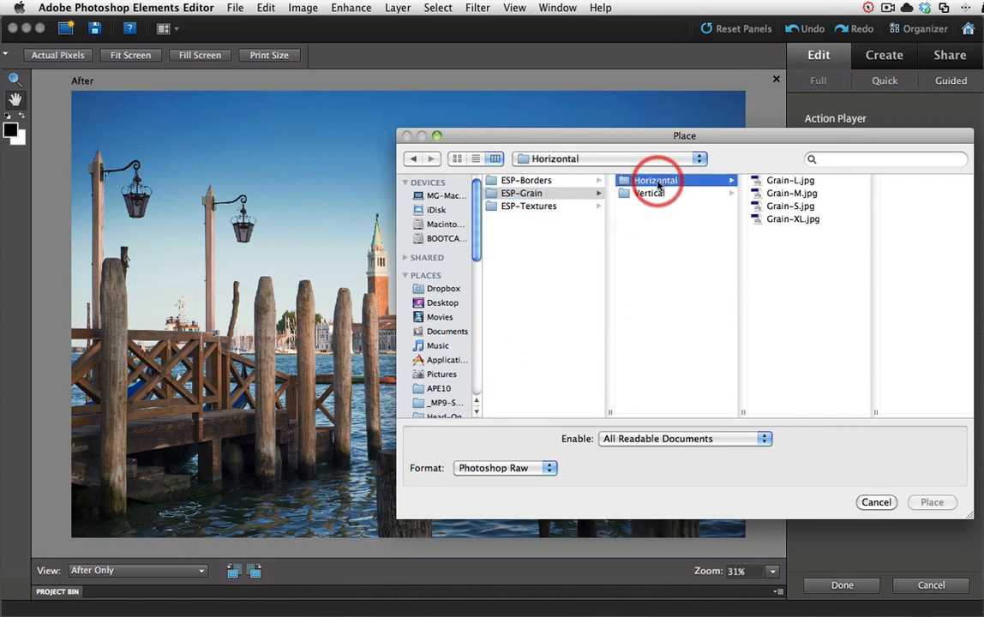
left_click(775, 182)
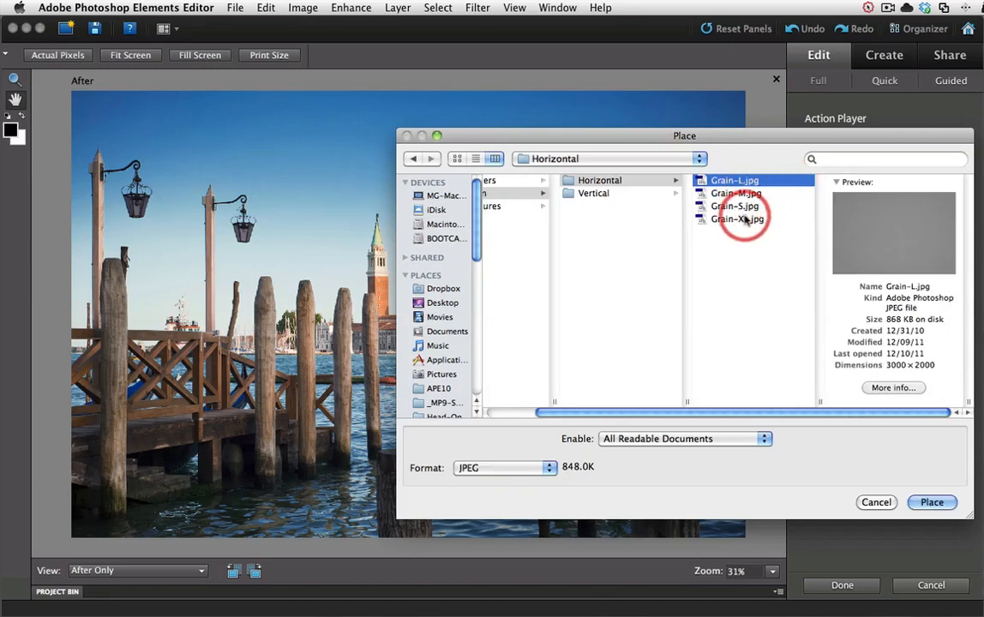
left_click(932, 503)
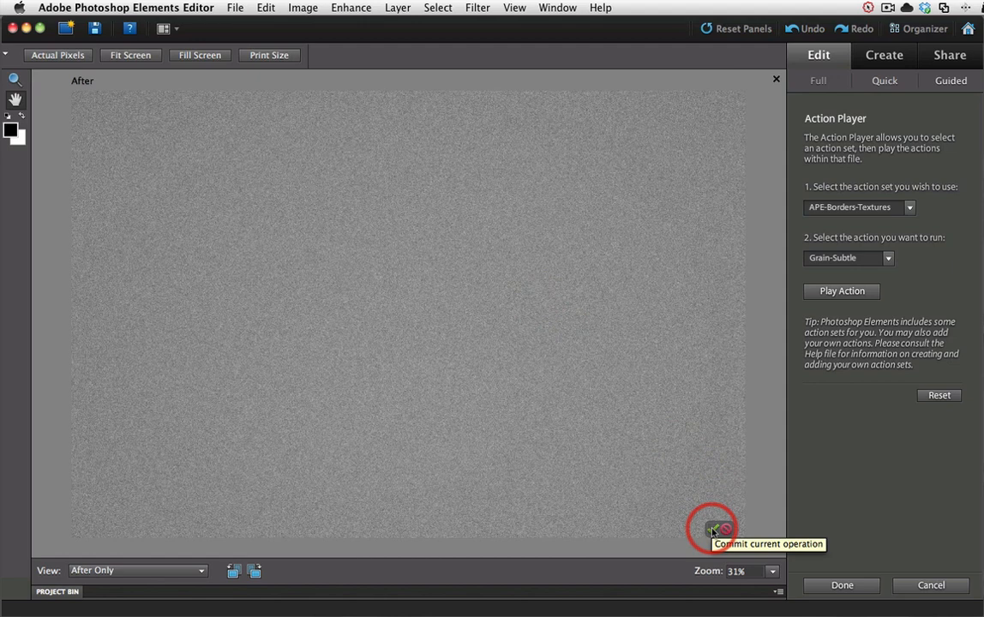
left_click(713, 530)
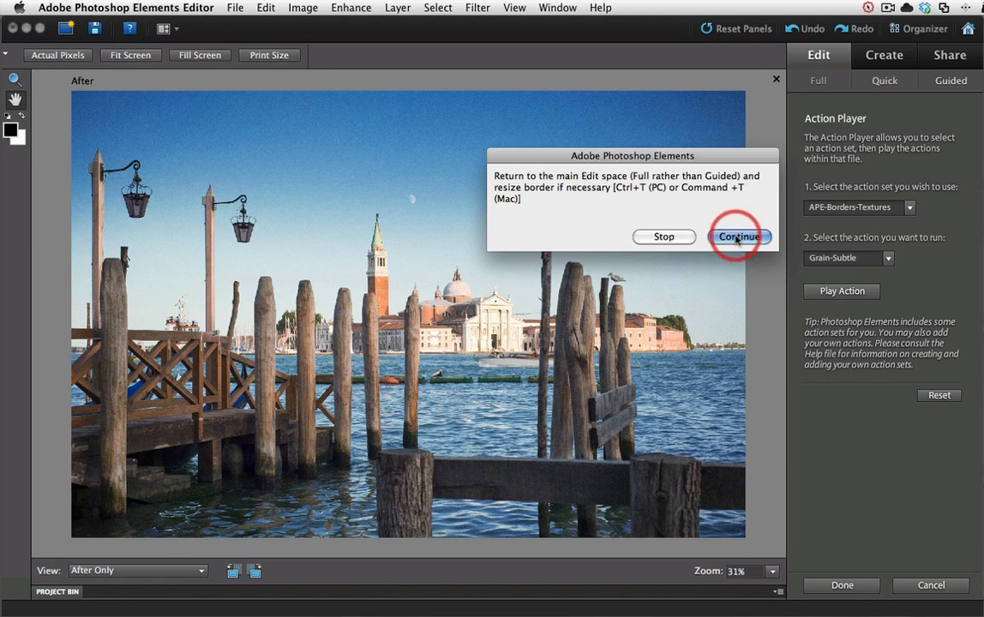
left_click(737, 236)
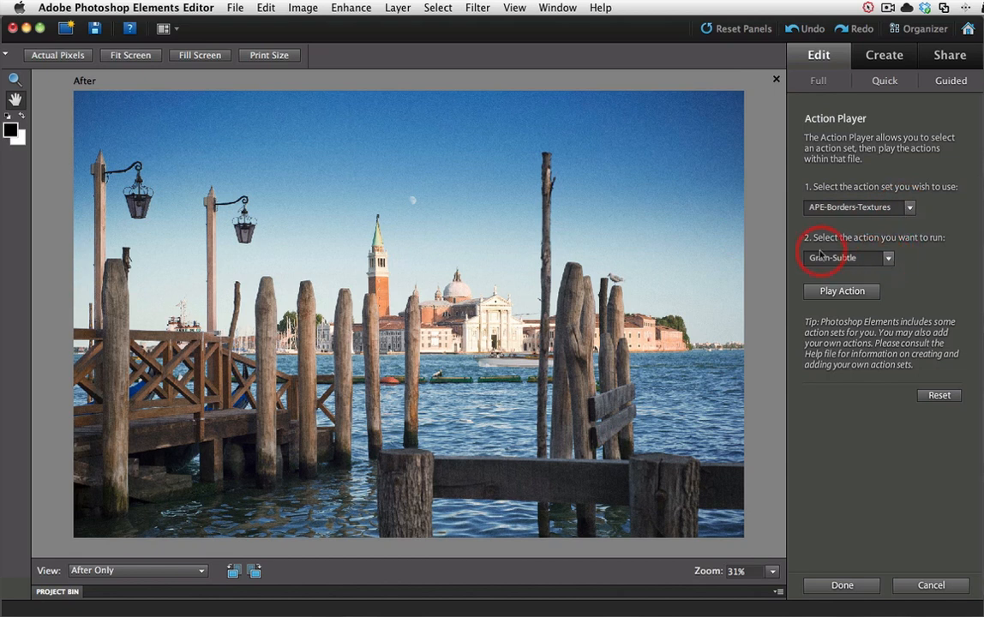
Run the Textures-Subtle action from the same action set on the photo.
left_click(888, 258)
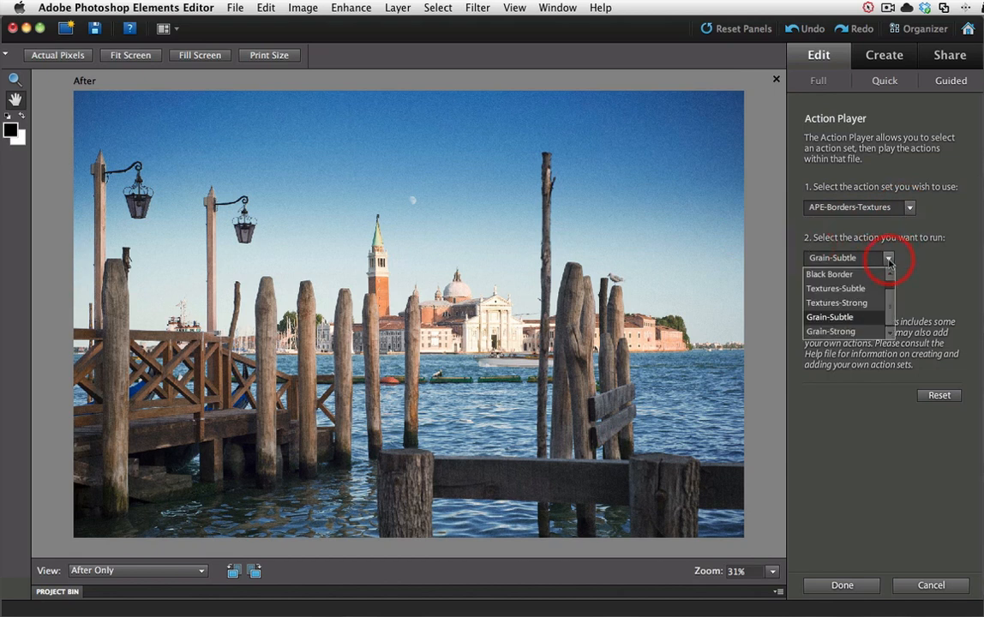
left_click(852, 291)
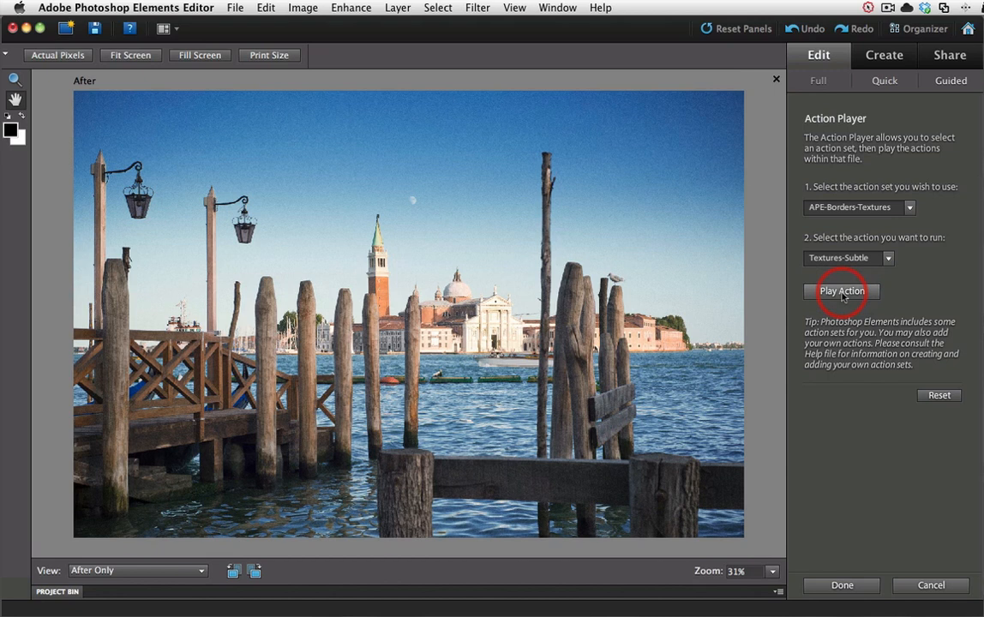
left_click(843, 294)
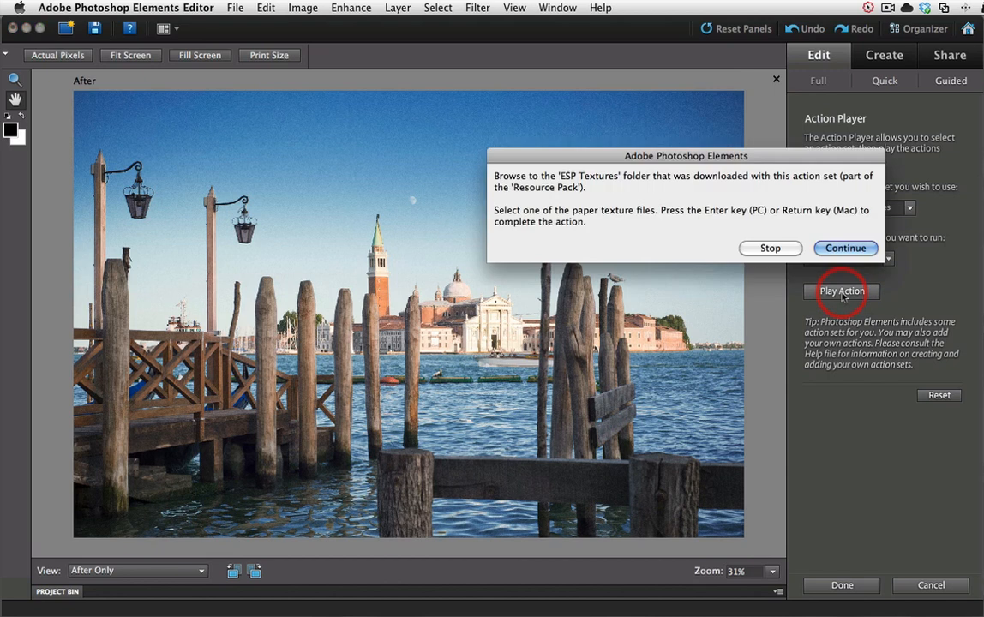
Place Paper-03.jpg from the Horizontal folder of ESP-Textures in Resource-Pack, commit it and finish the texture action.
left_click(840, 248)
left_click(642, 159)
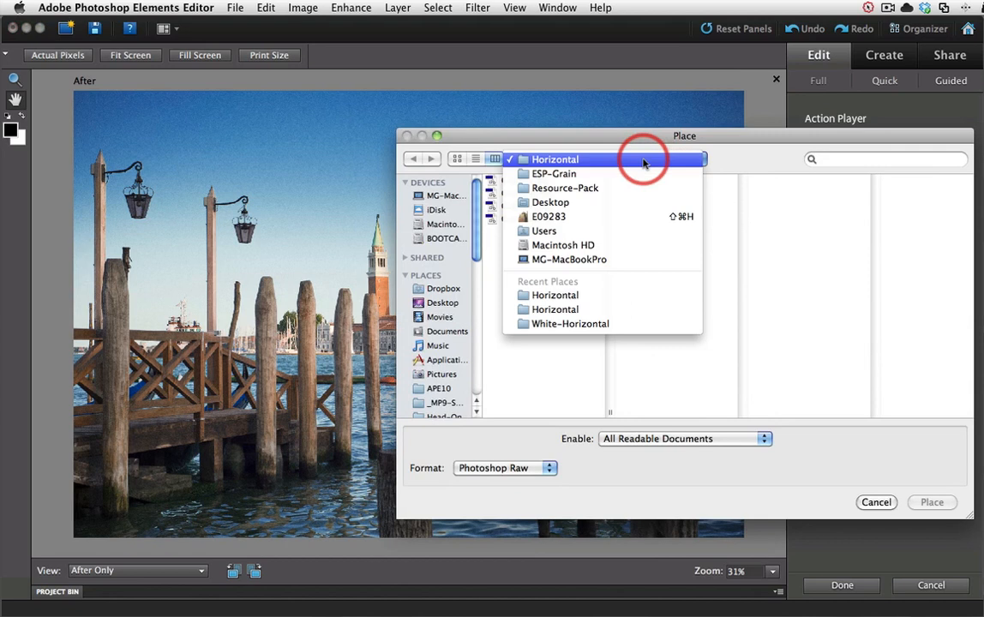
left_click(630, 188)
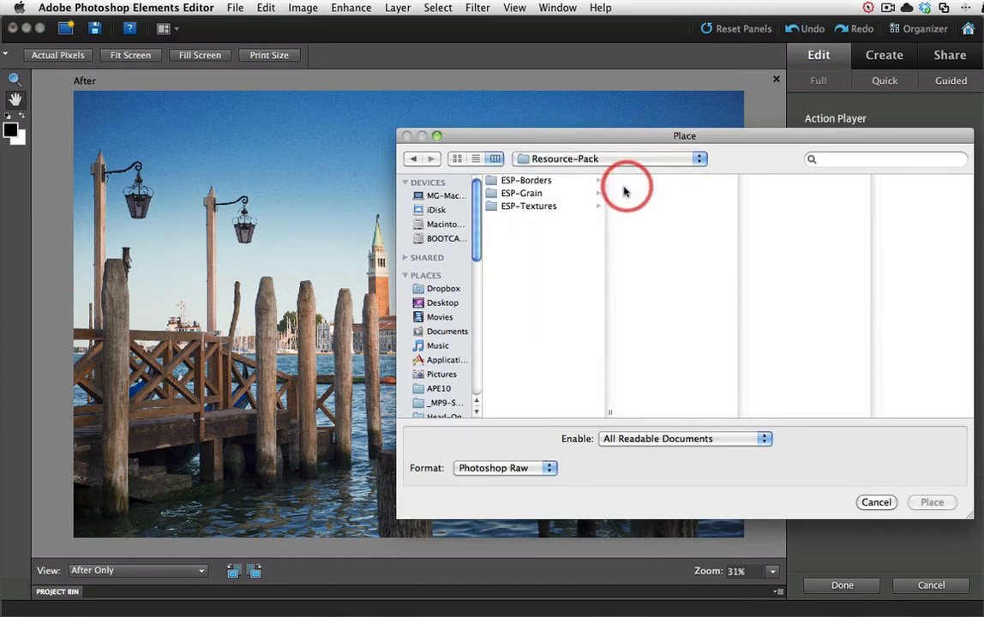
left_click(549, 208)
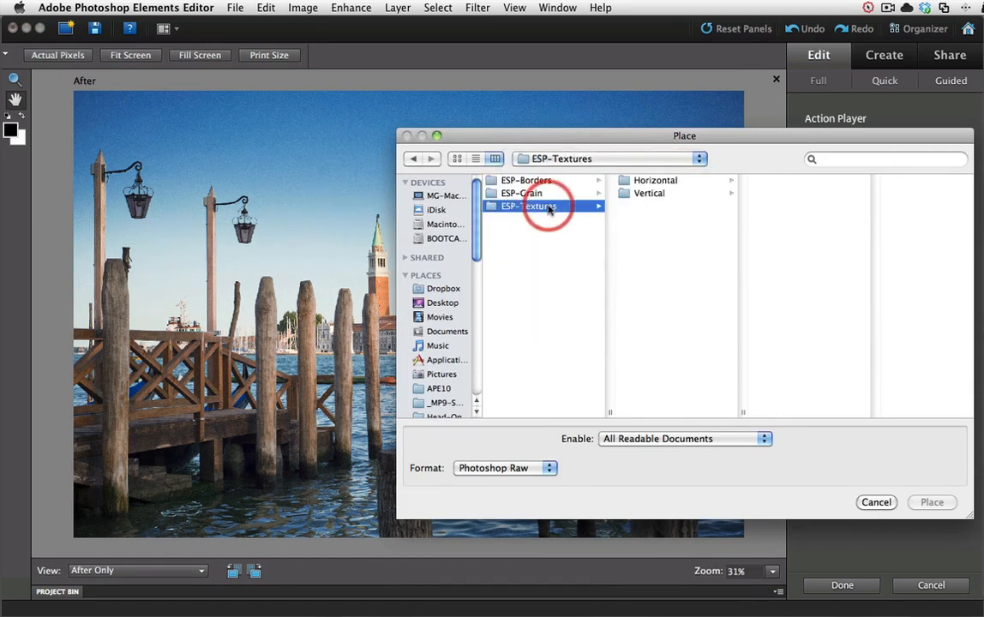
left_click(656, 182)
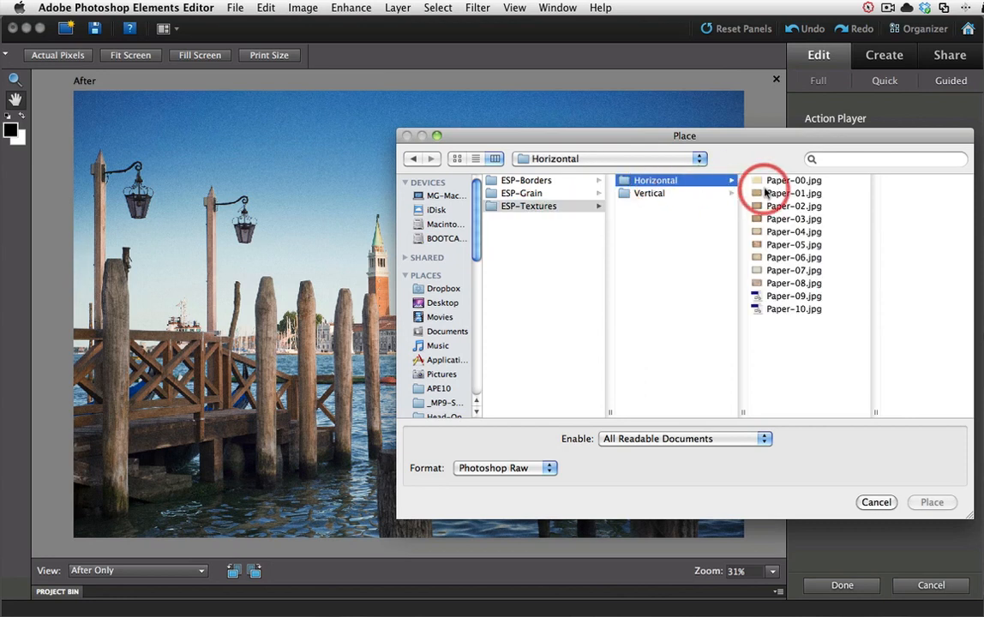
left_click(782, 221)
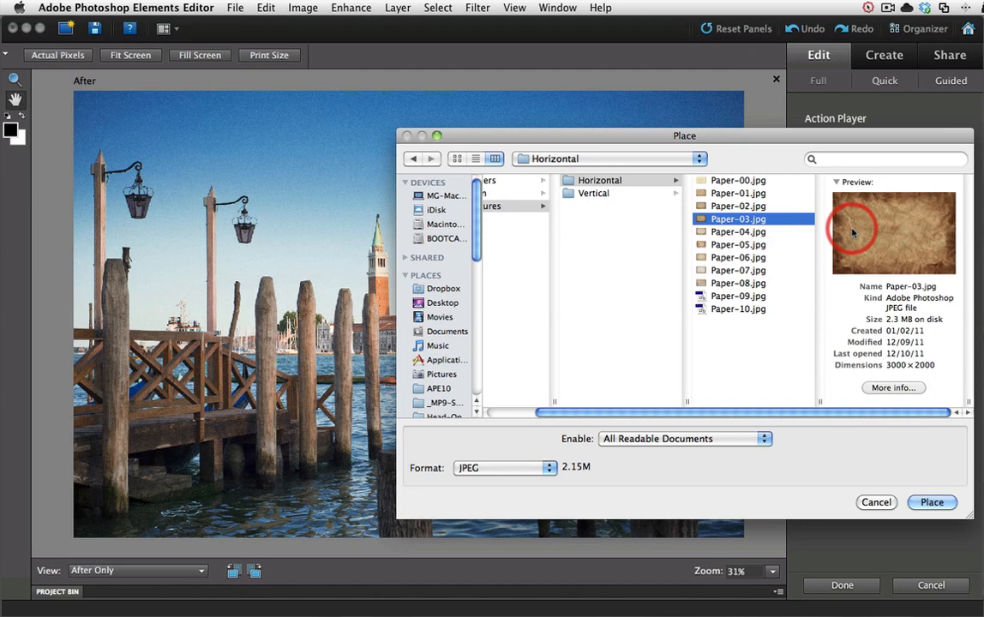
left_click(925, 504)
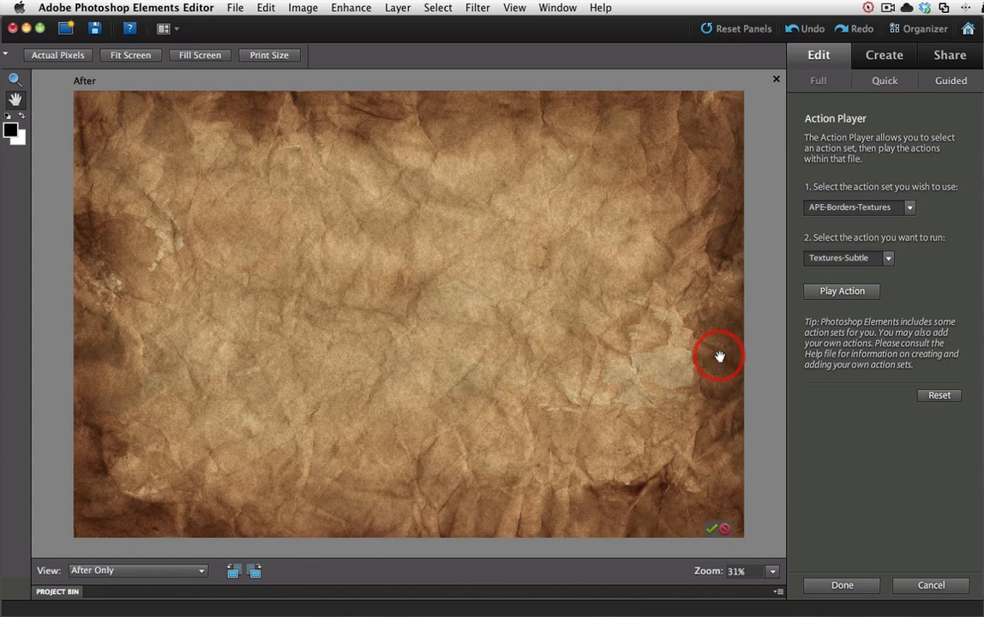
left_click(711, 529)
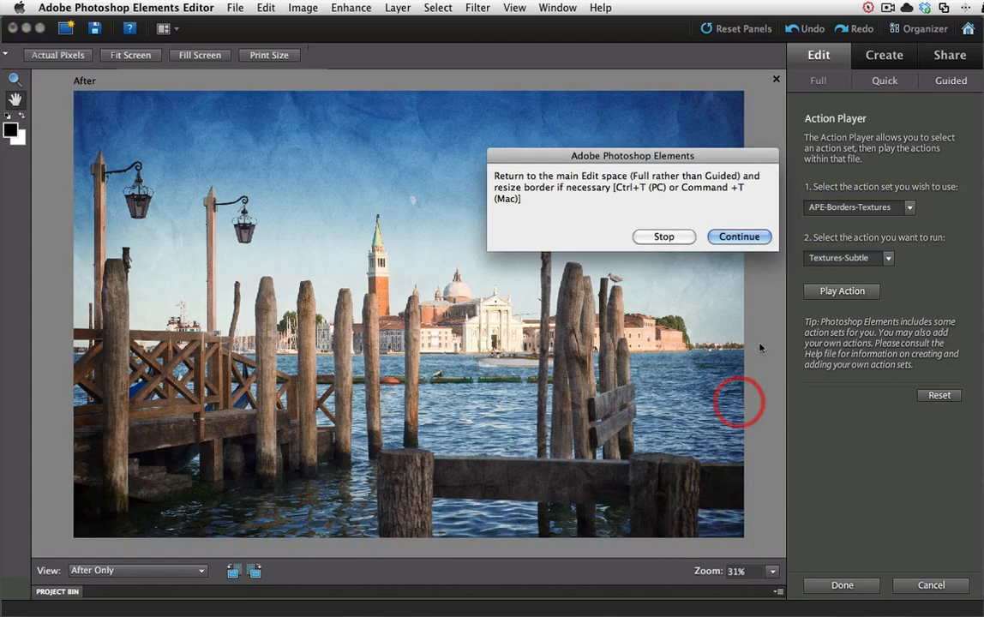
left_click(742, 238)
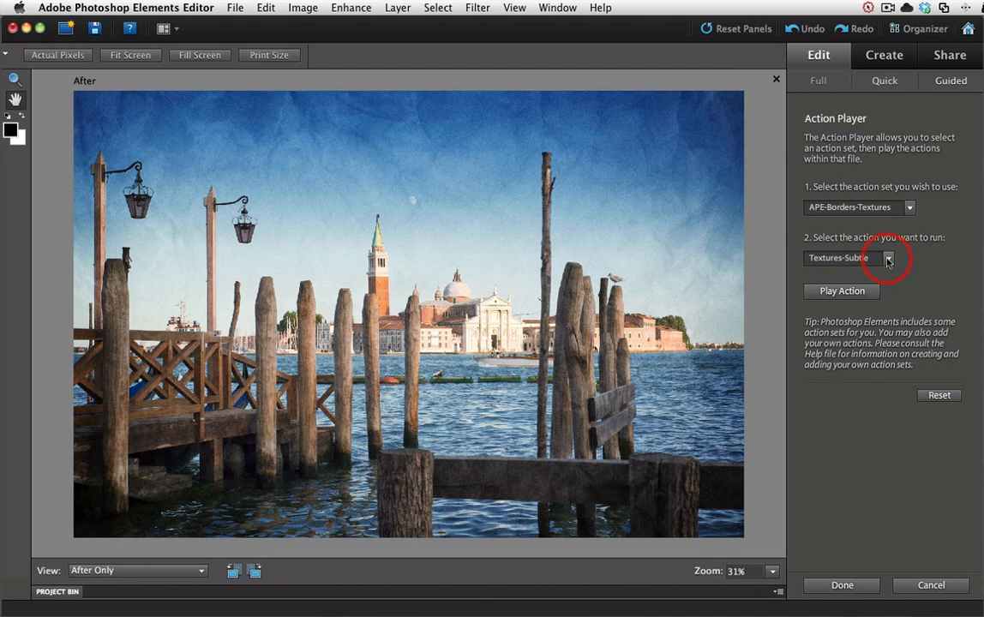
Run the White Border action from the same action set on the photo.
left_click(888, 259)
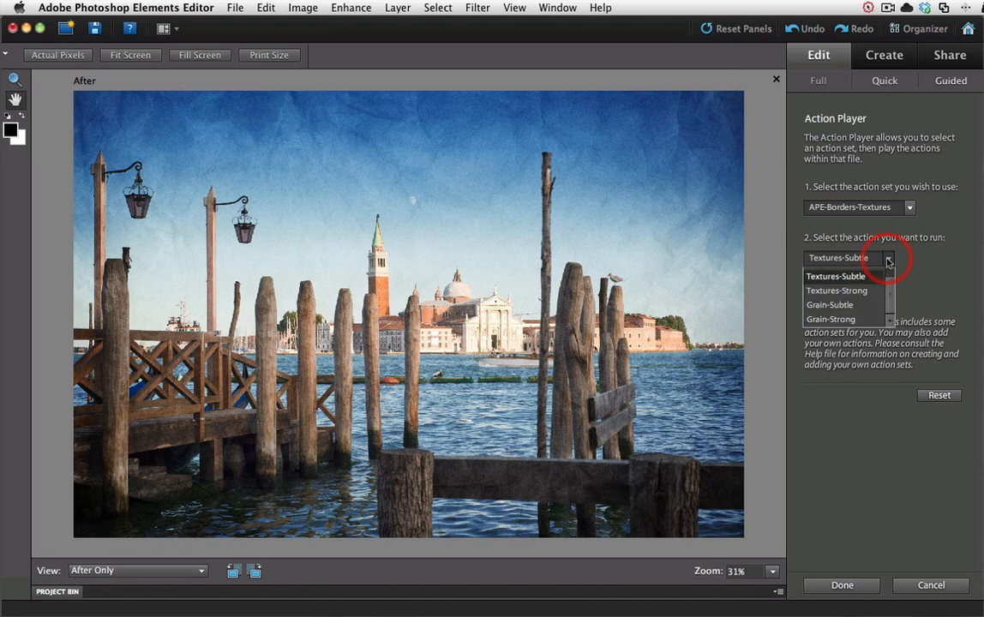
scroll(891, 305, "up", 1)
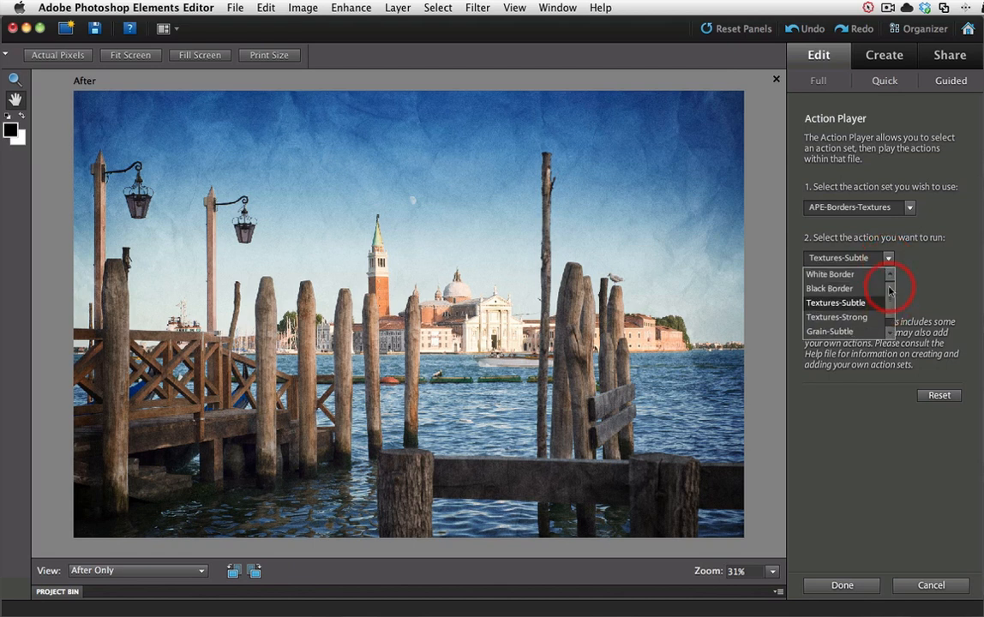
left_click(839, 276)
left_click(839, 292)
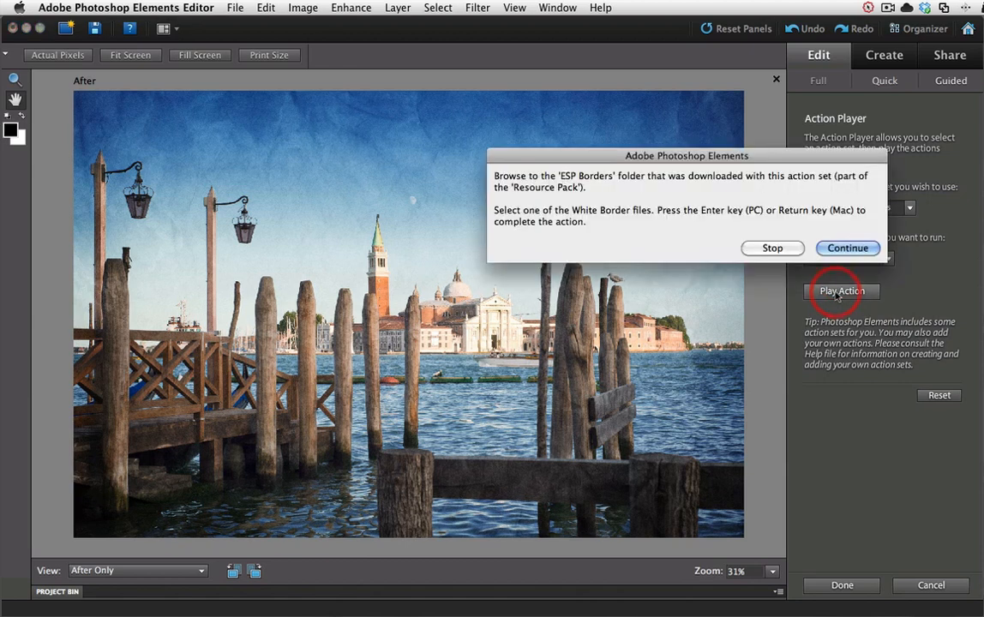
Place ESP-Border-1.jpg from the White-Horizontal folder of ESP-Borders in Resource-Pack, commit it over the photo and finish the border action.
left_click(842, 249)
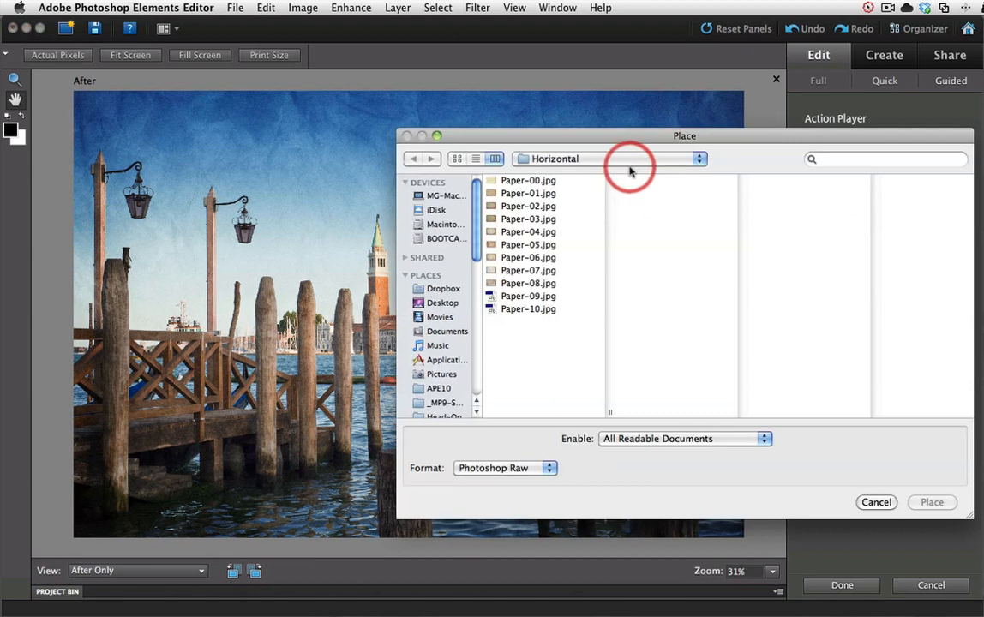
left_click(626, 162)
left_click(610, 188)
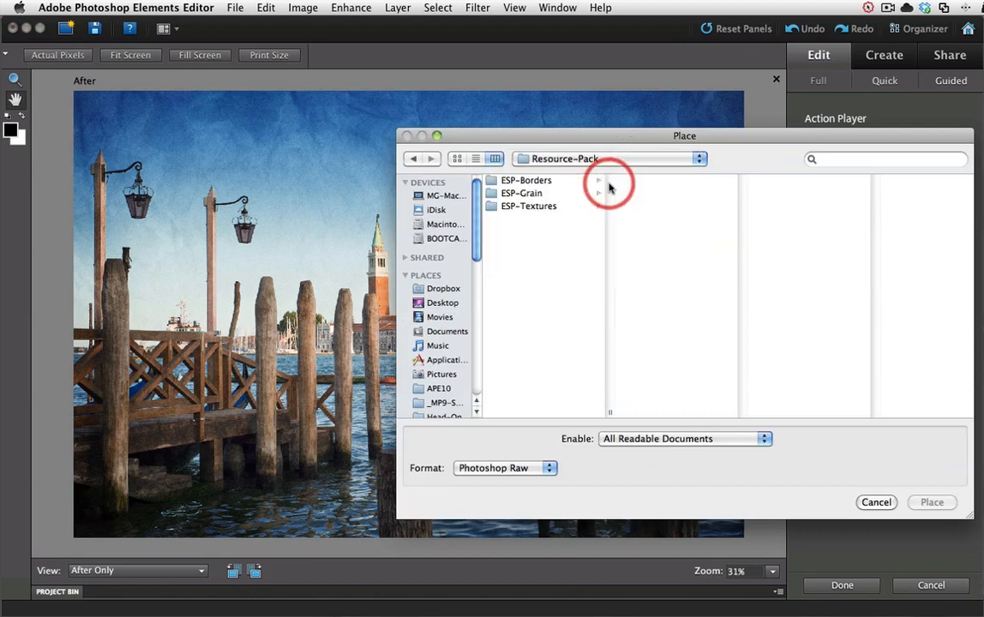
left_click(554, 181)
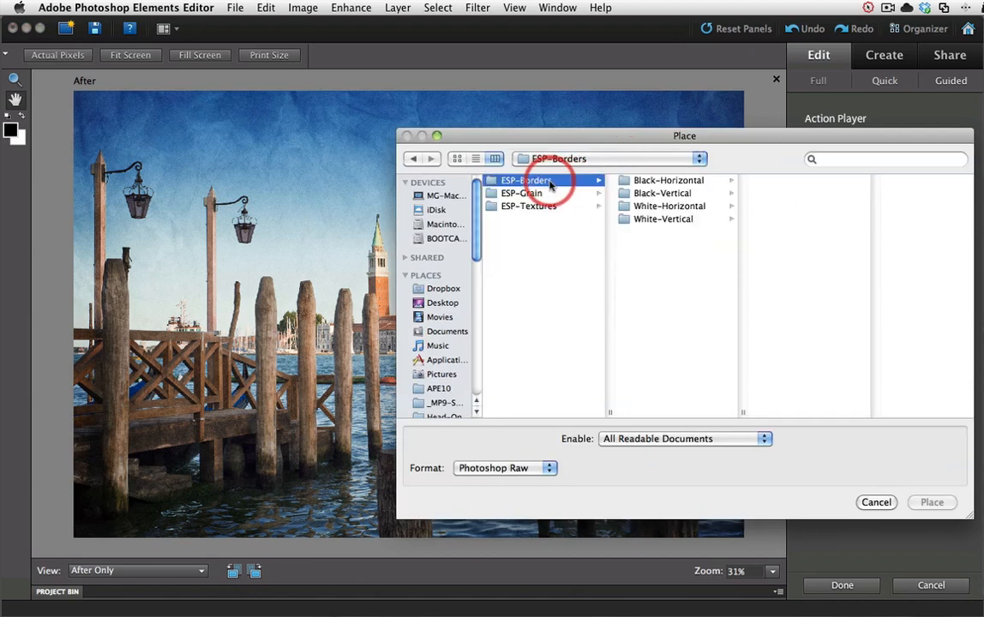
left_click(658, 208)
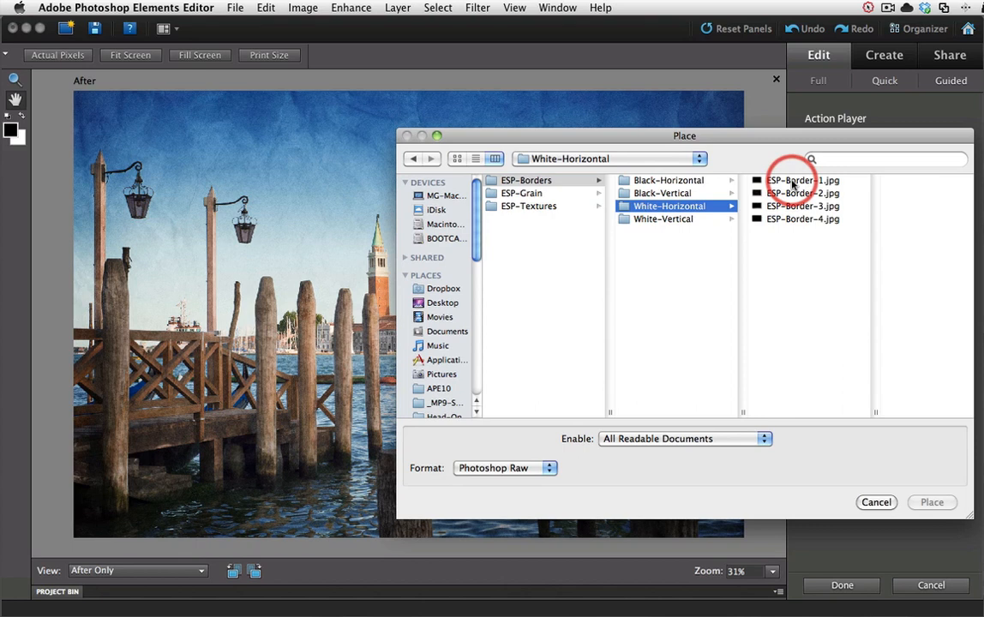
left_click(792, 183)
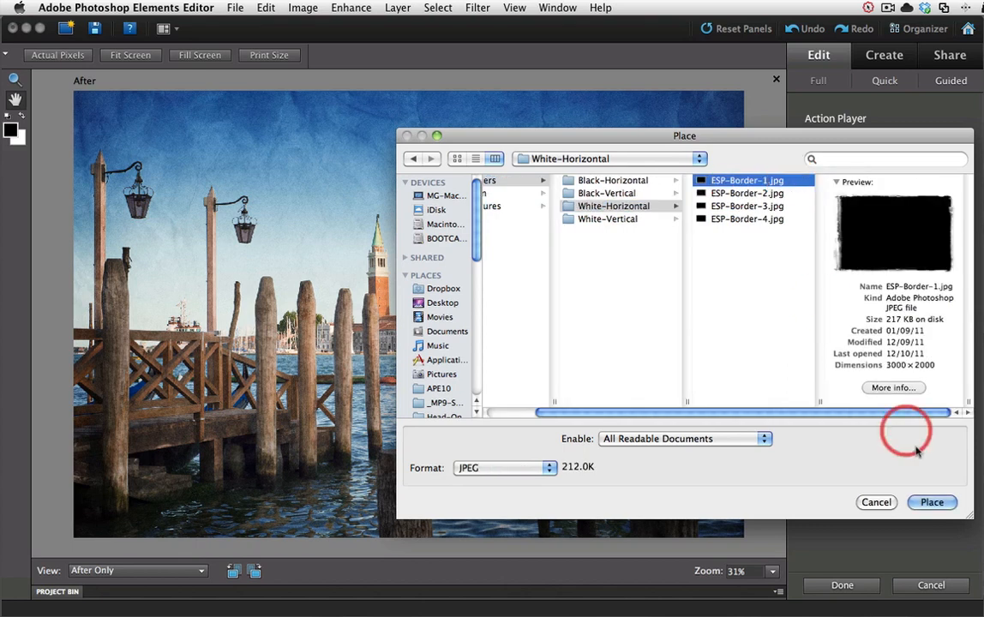
left_click(931, 502)
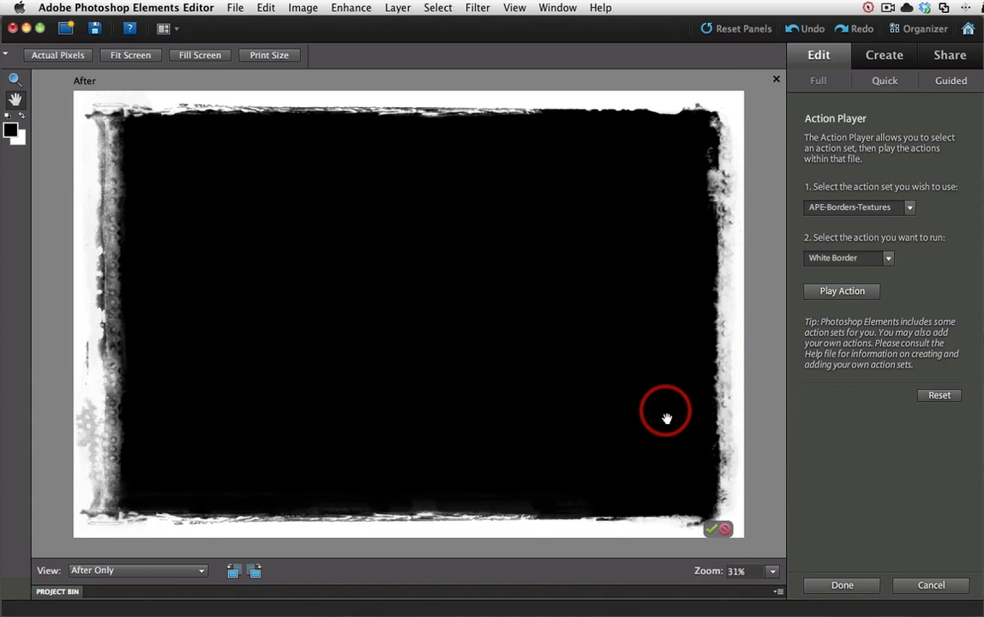
left_click(710, 531)
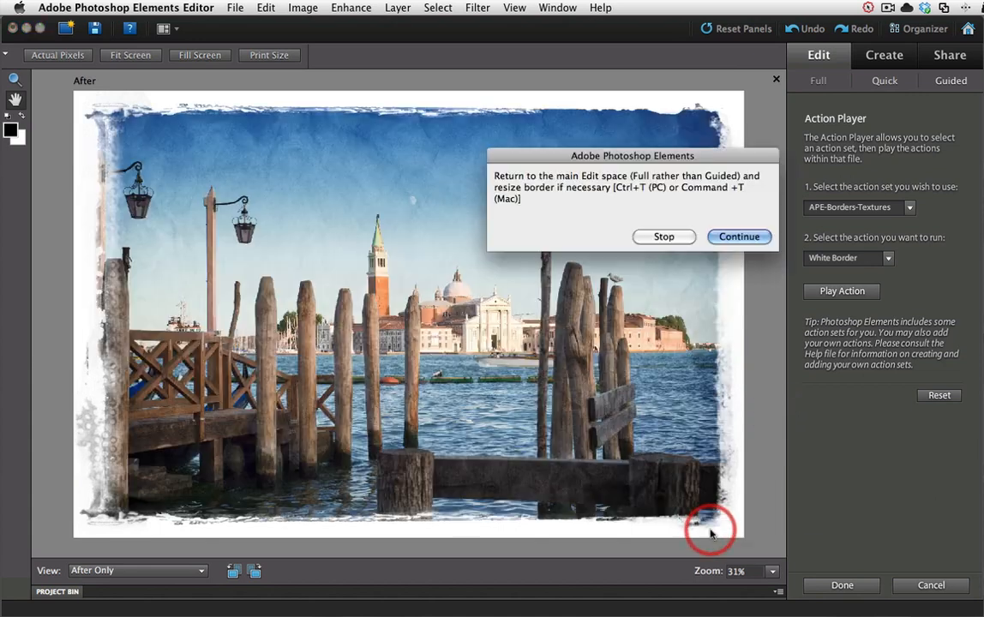
left_click(742, 237)
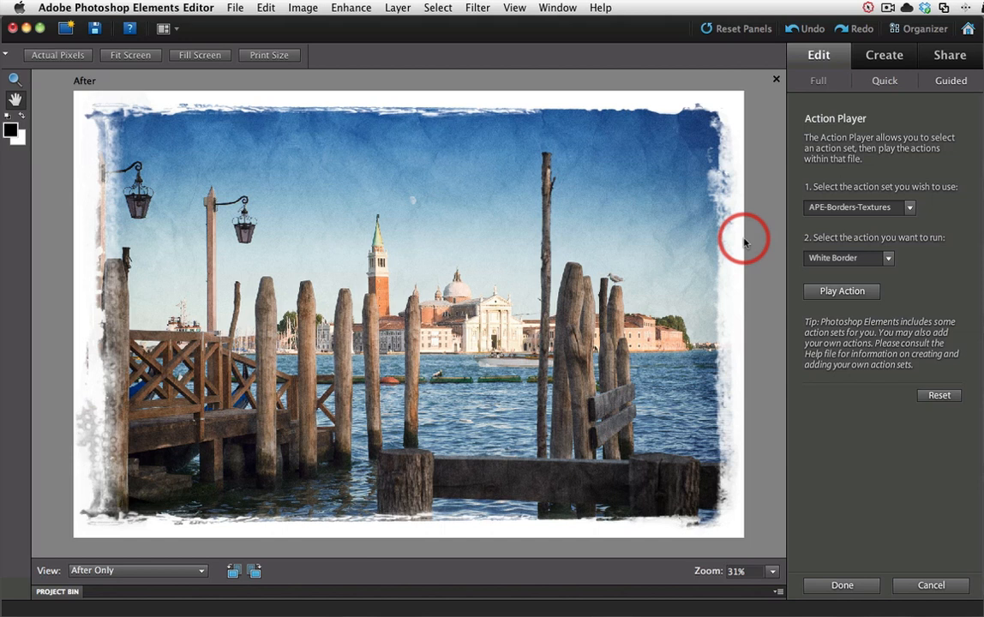
Return to the Full edit workspace and toggle the Paper-03 texture layer off and on to compare the photo.
left_click(819, 82)
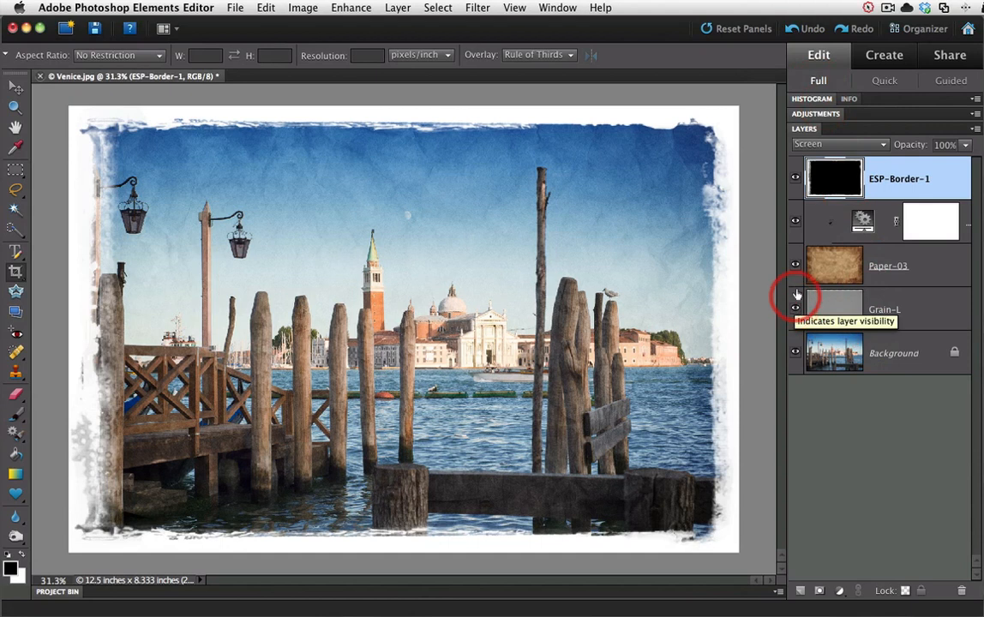
left_click(796, 267)
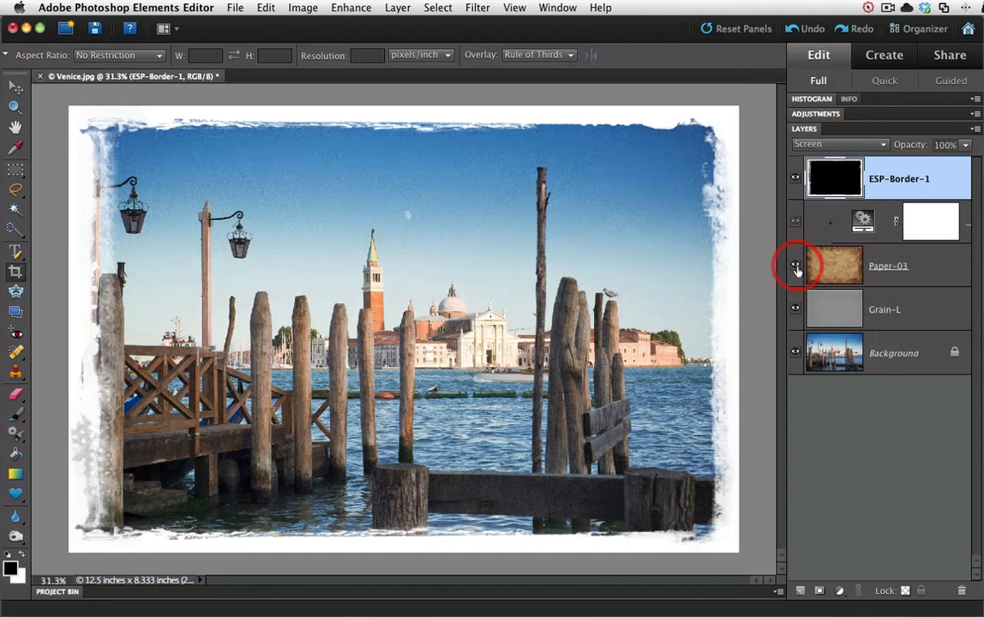
left_click(796, 267)
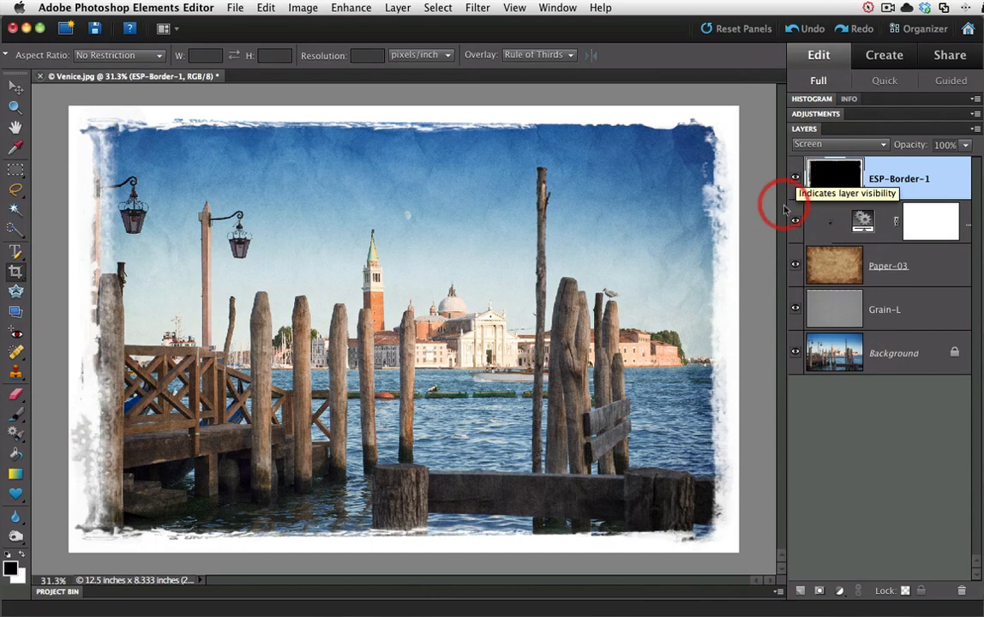
Set the saturation to -60 in the Hue/Saturation adjustment clipped to the Paper-03 texture, keeping lightness at 0.
left_click(863, 221)
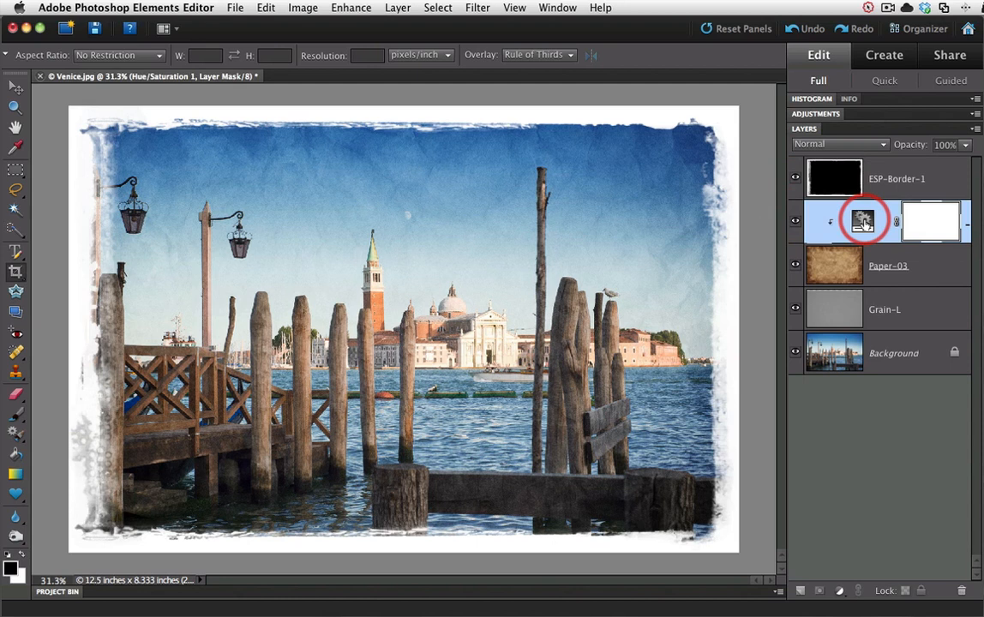
double_click(862, 221)
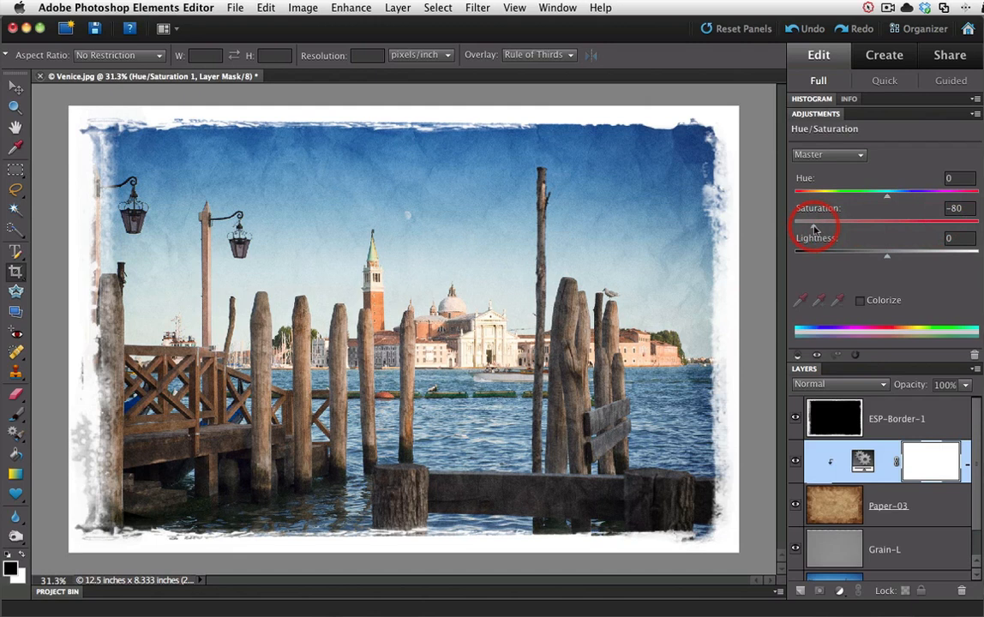
left_click_drag(815, 229, 886, 230)
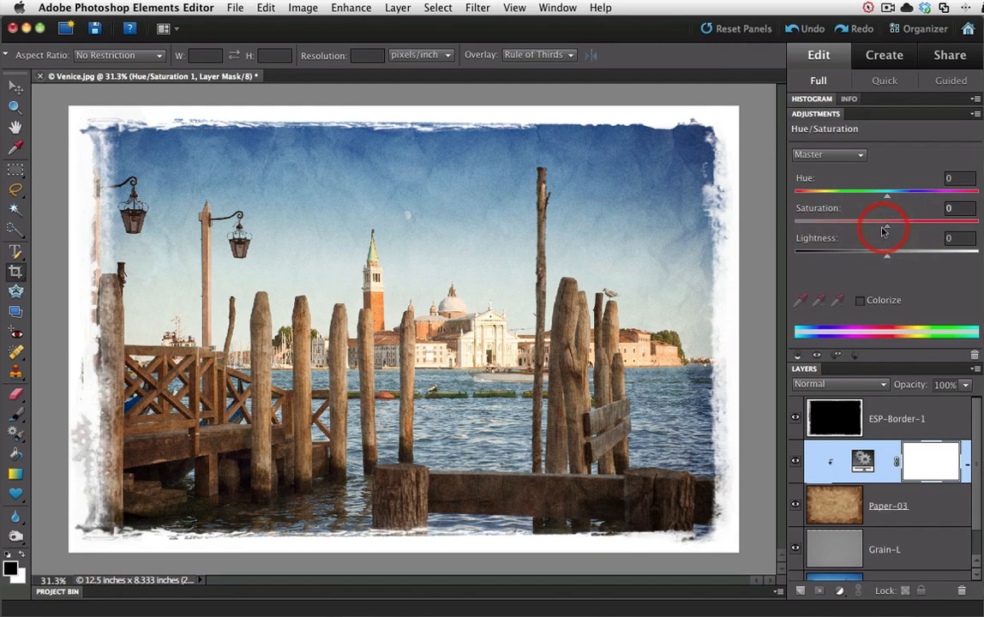
left_click_drag(886, 228, 833, 229)
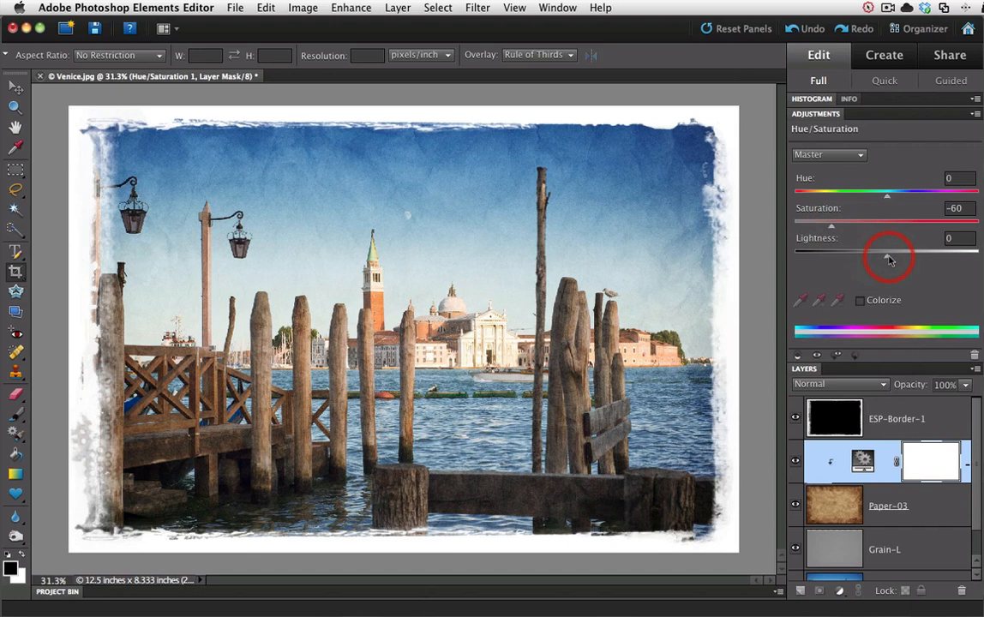
mouse_move(889, 259)
left_mouse_down()
mouse_move(859, 257)
mouse_move(896, 259)
mouse_move(887, 261)
left_mouse_up()
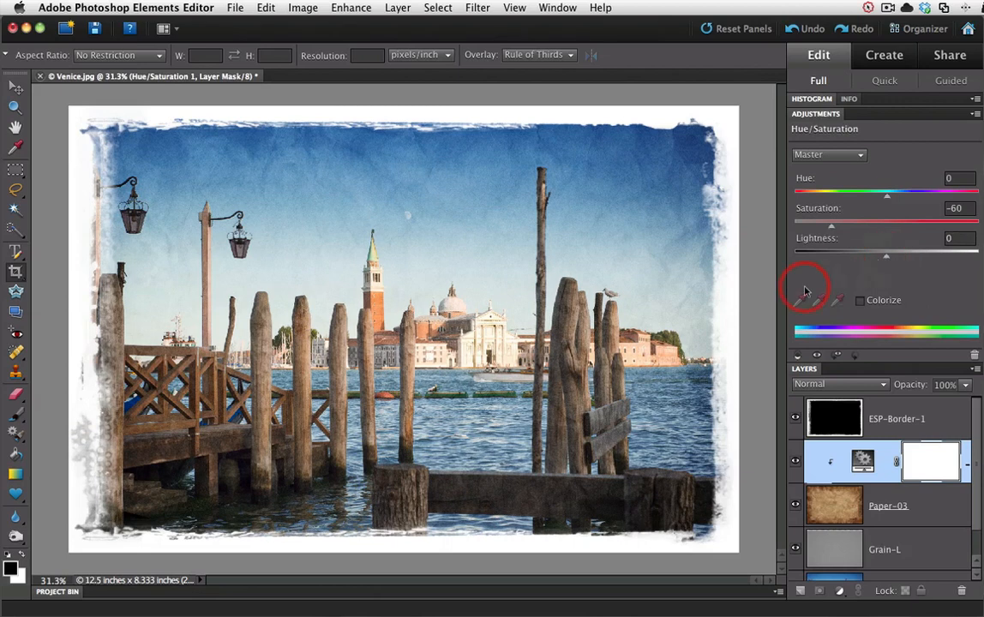
left_click(821, 113)
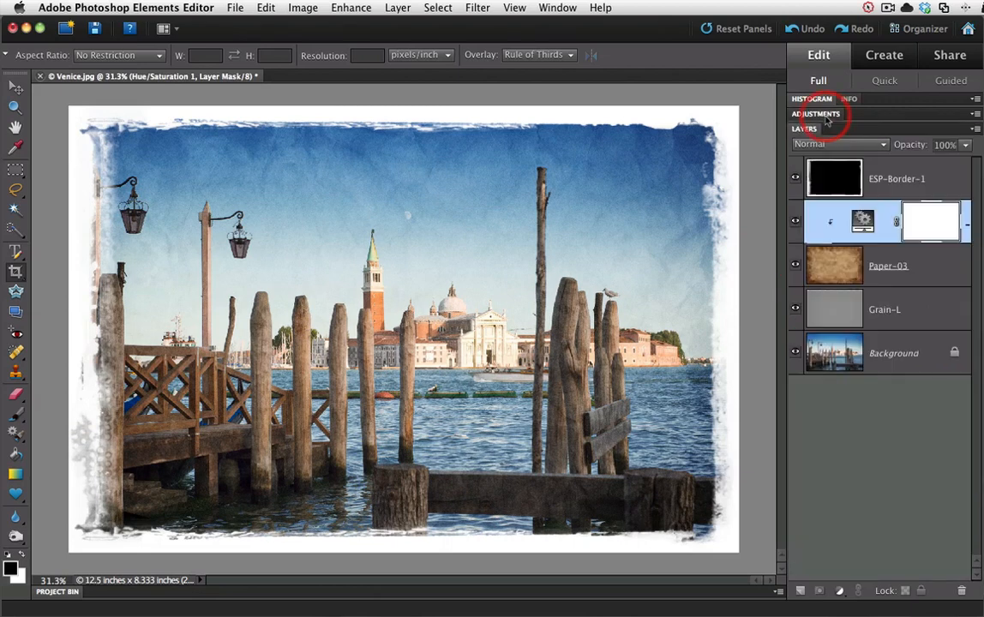
Try to resize only the ESP-Border-1 layer to 79.2% width and 89.8% height.
left_click(833, 176)
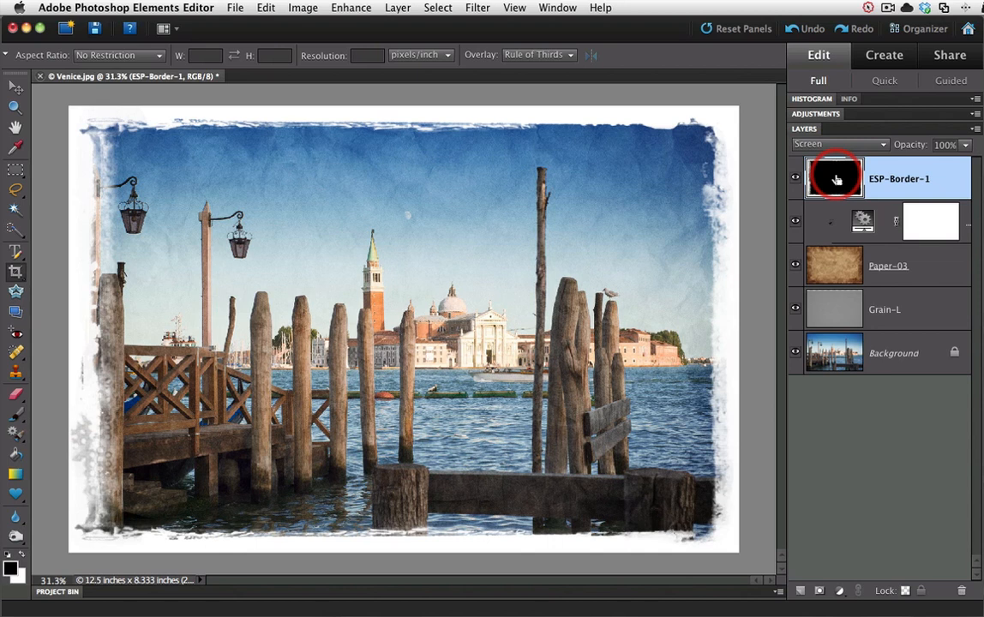
key("super+t")
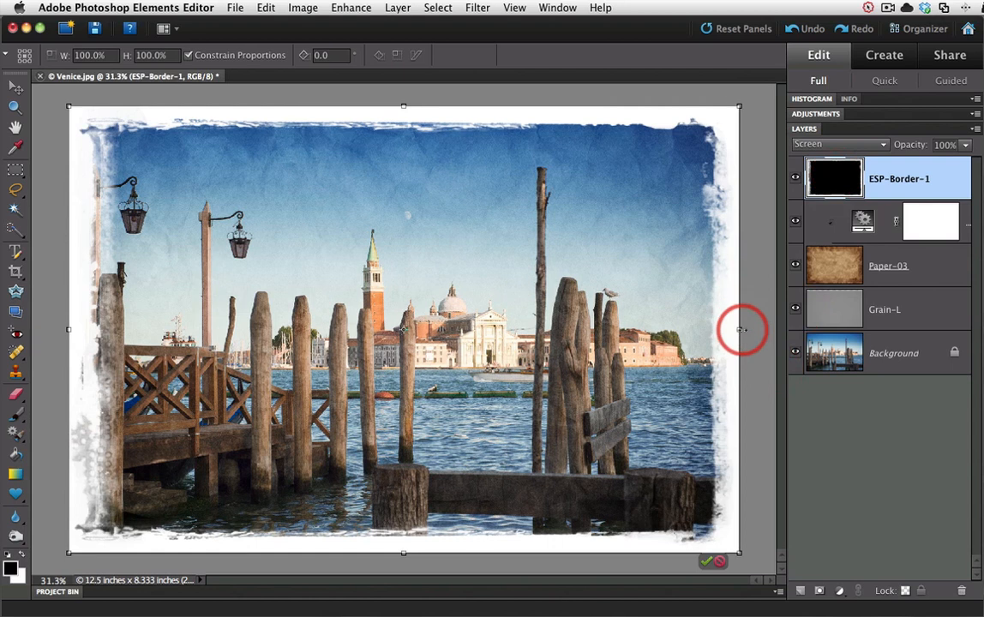
left_click_drag(740, 329, 671, 329)
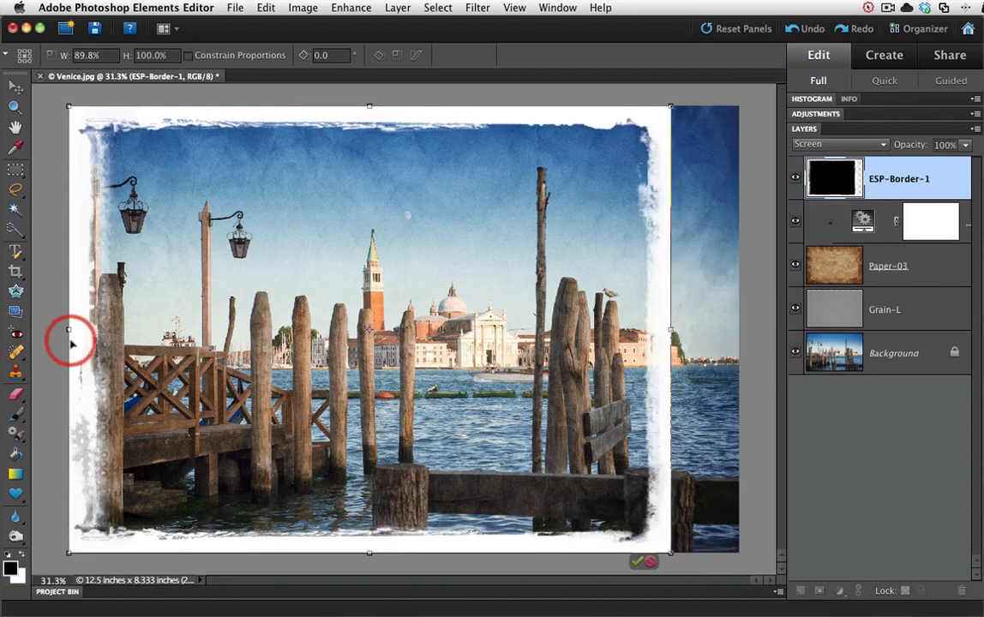
left_click_drag(68, 330, 139, 329)
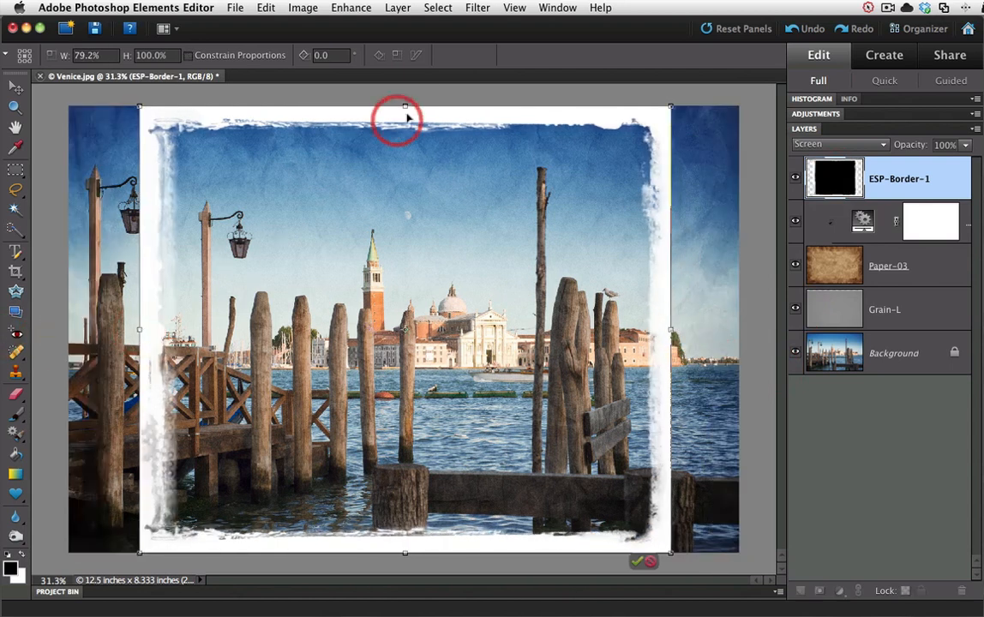
left_click_drag(406, 107, 405, 153)
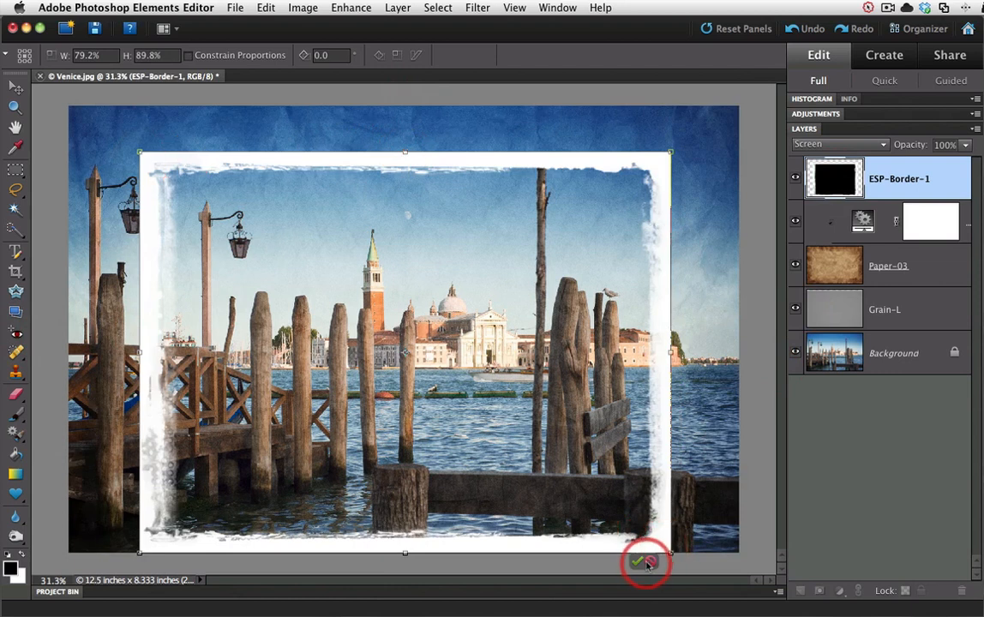
left_click(649, 562)
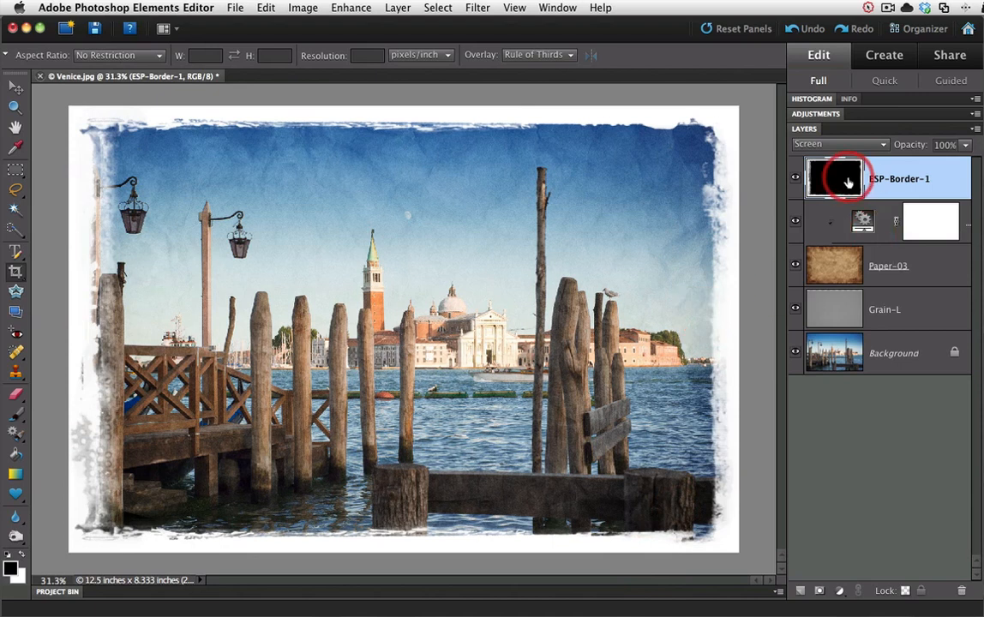
Select all layers from ESP-Border-1 down to Grain-L and link them together.
left_click_drag(848, 181, 888, 316)
left_click(888, 316, "shift")
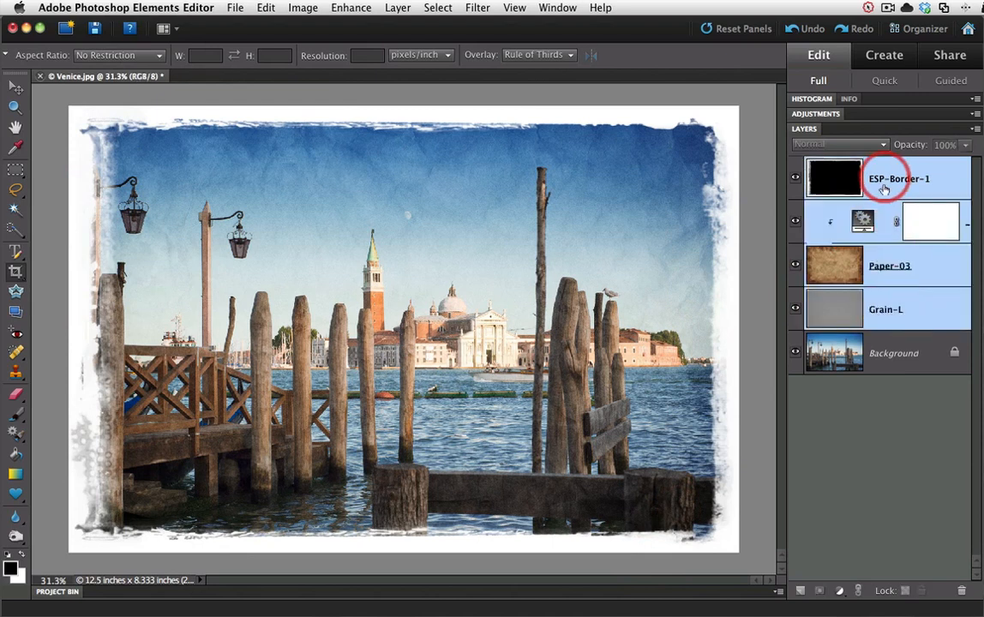
left_click(858, 590)
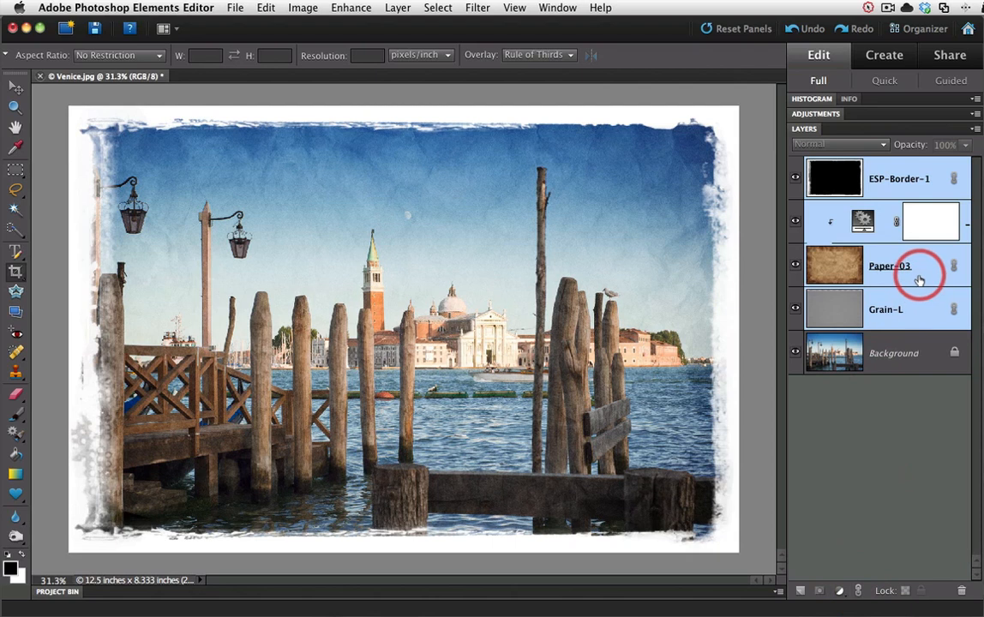
left_click_drag(846, 252, 839, 249)
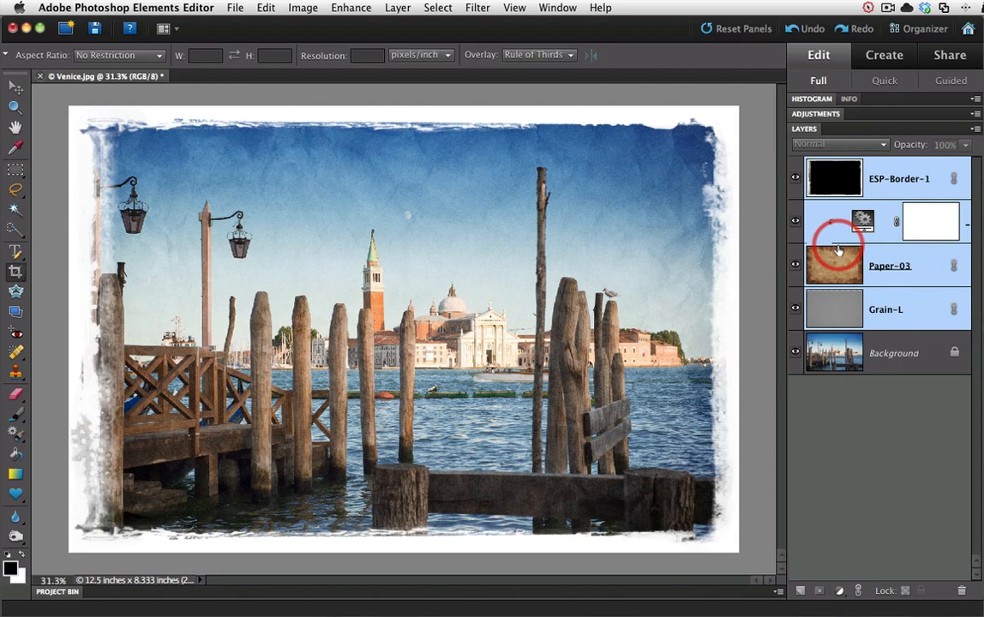
left_click_drag(839, 250, 839, 250)
Transform the linked border, texture and grain layers to 73.3% width from both sides at full height and commit.
key("ctrl+t")
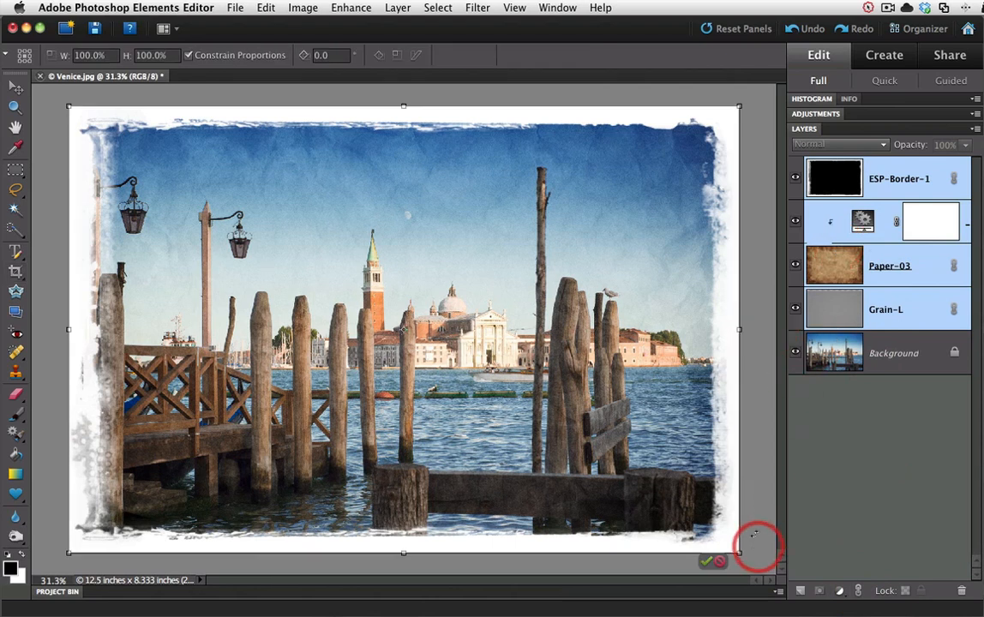
left_click_drag(739, 330, 678, 329)
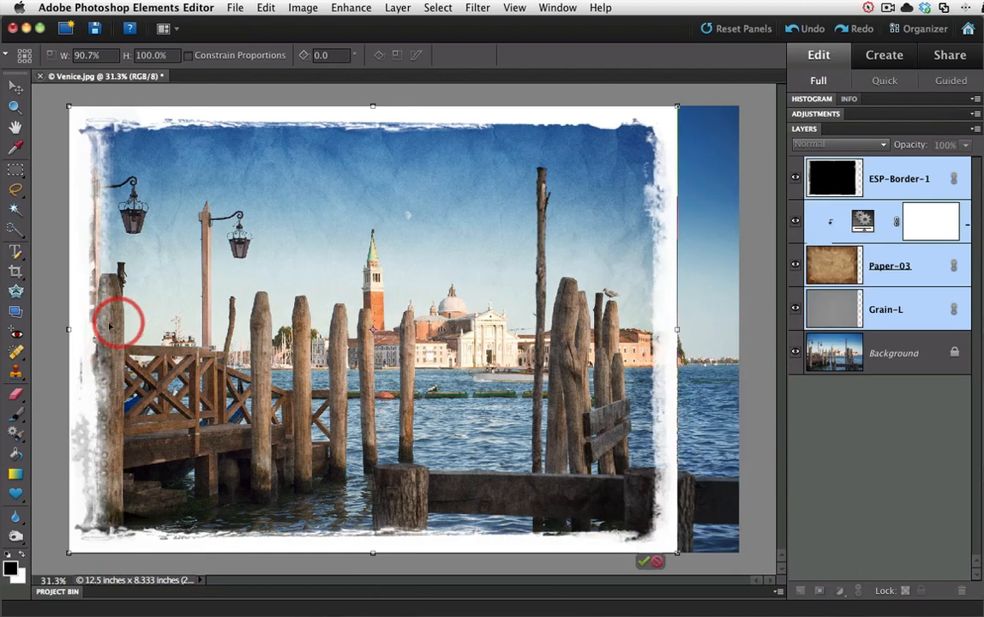
left_click_drag(68, 329, 149, 327)
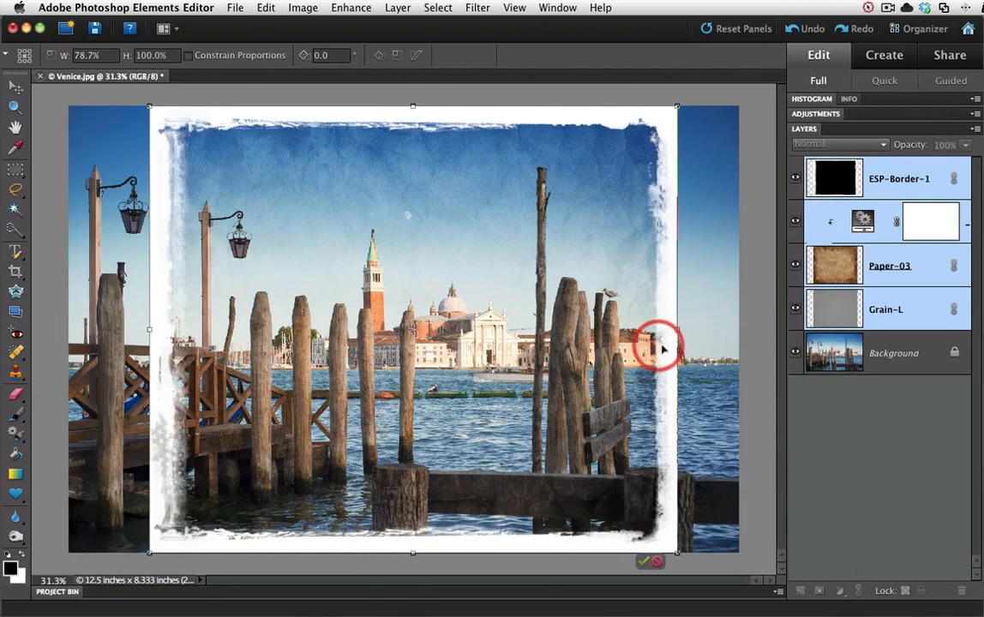
left_click_drag(677, 329, 644, 329)
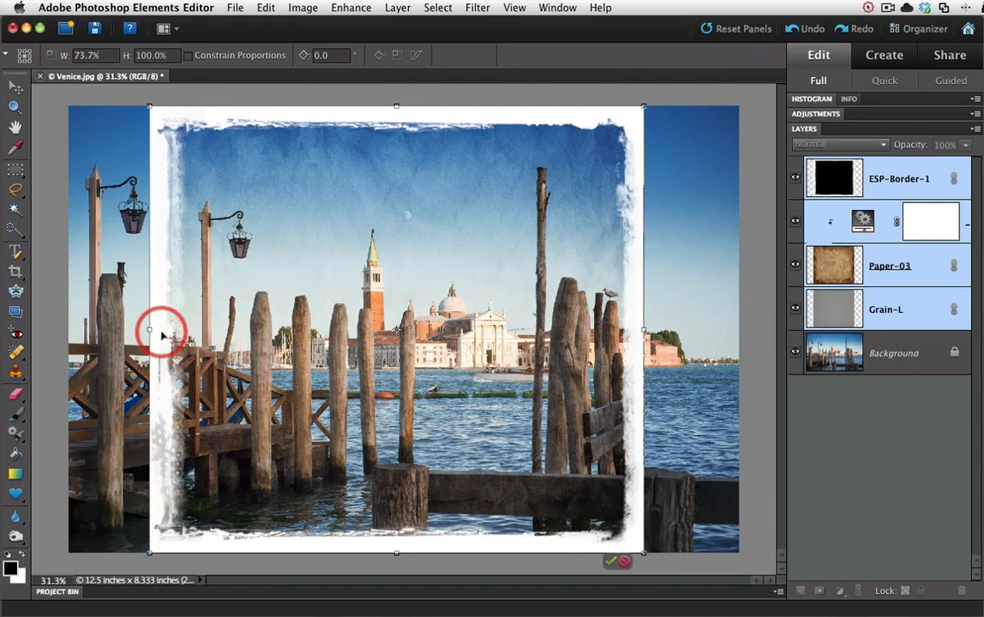
left_click_drag(150, 330, 153, 329)
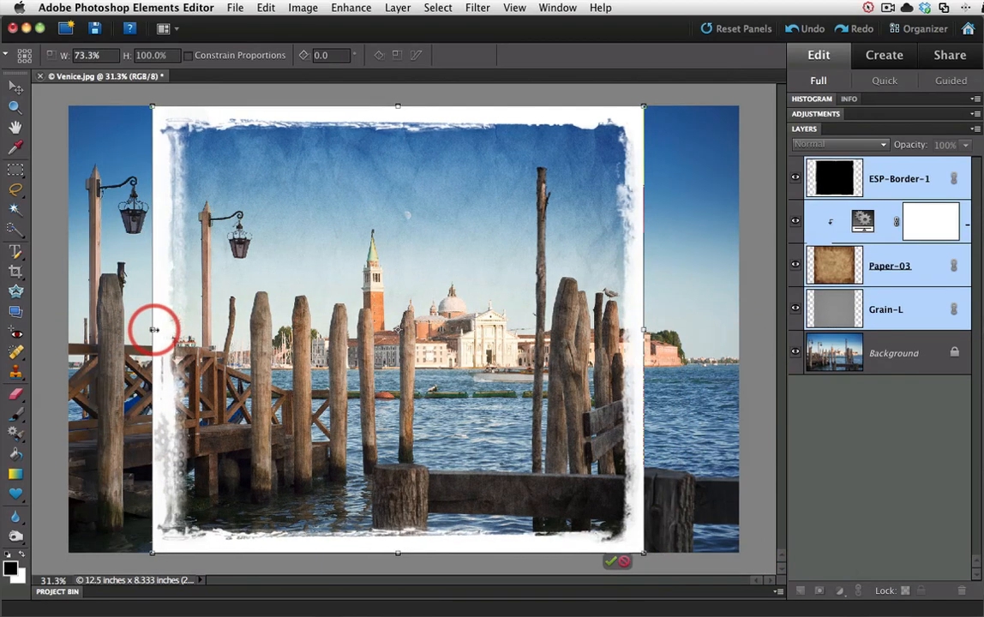
left_click(609, 560)
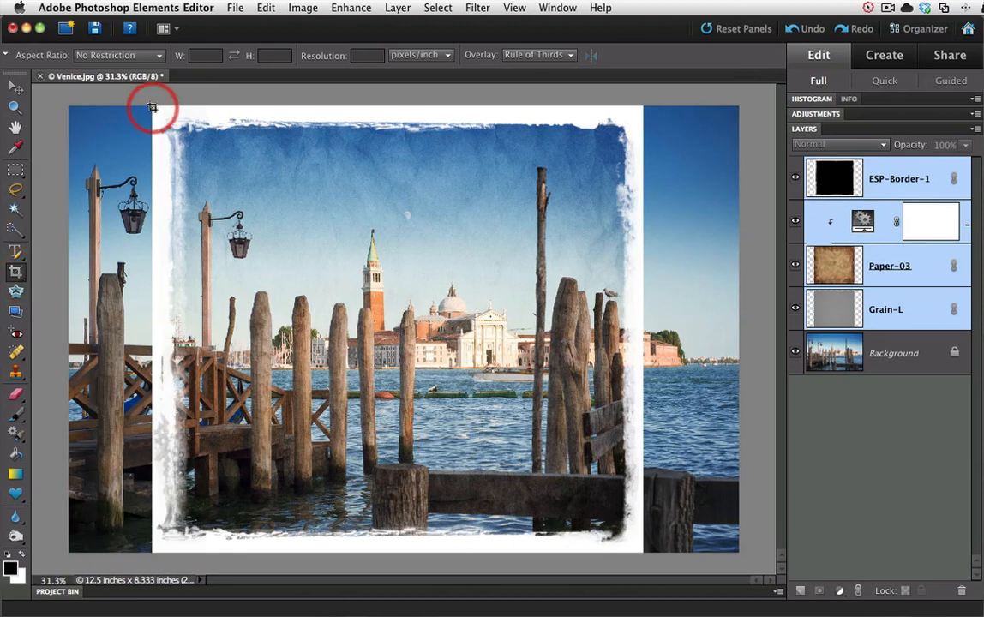
Crop the photo to the outer edges of the narrowed white border.
left_click_drag(157, 112, 642, 551)
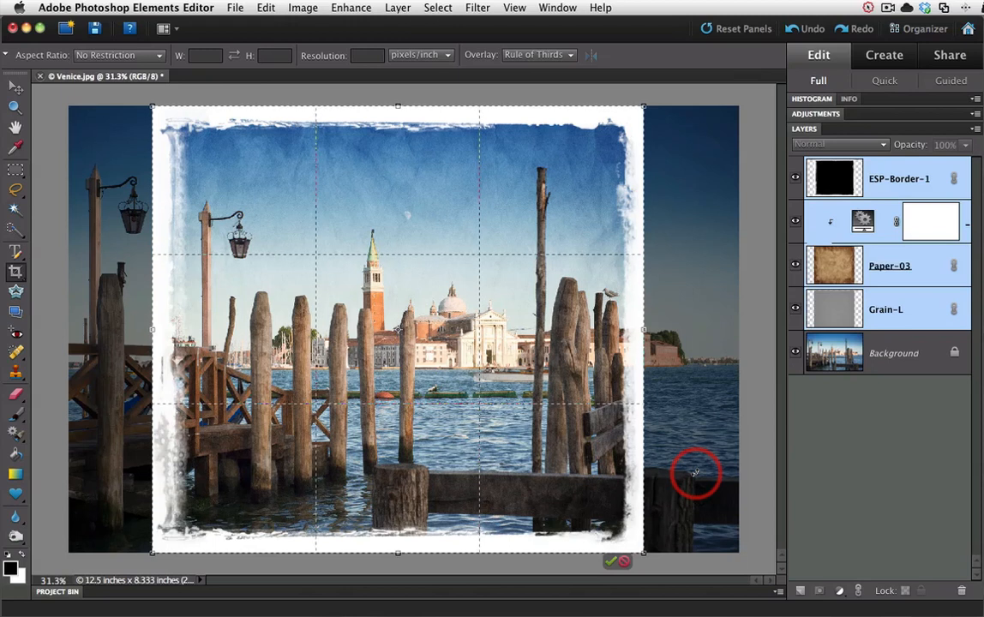
left_click(611, 561)
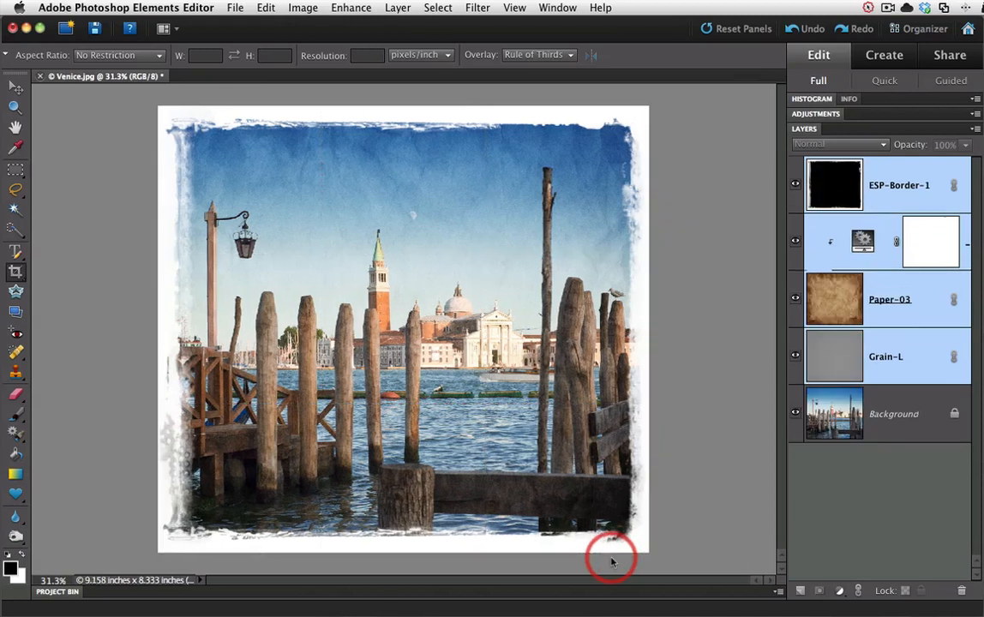